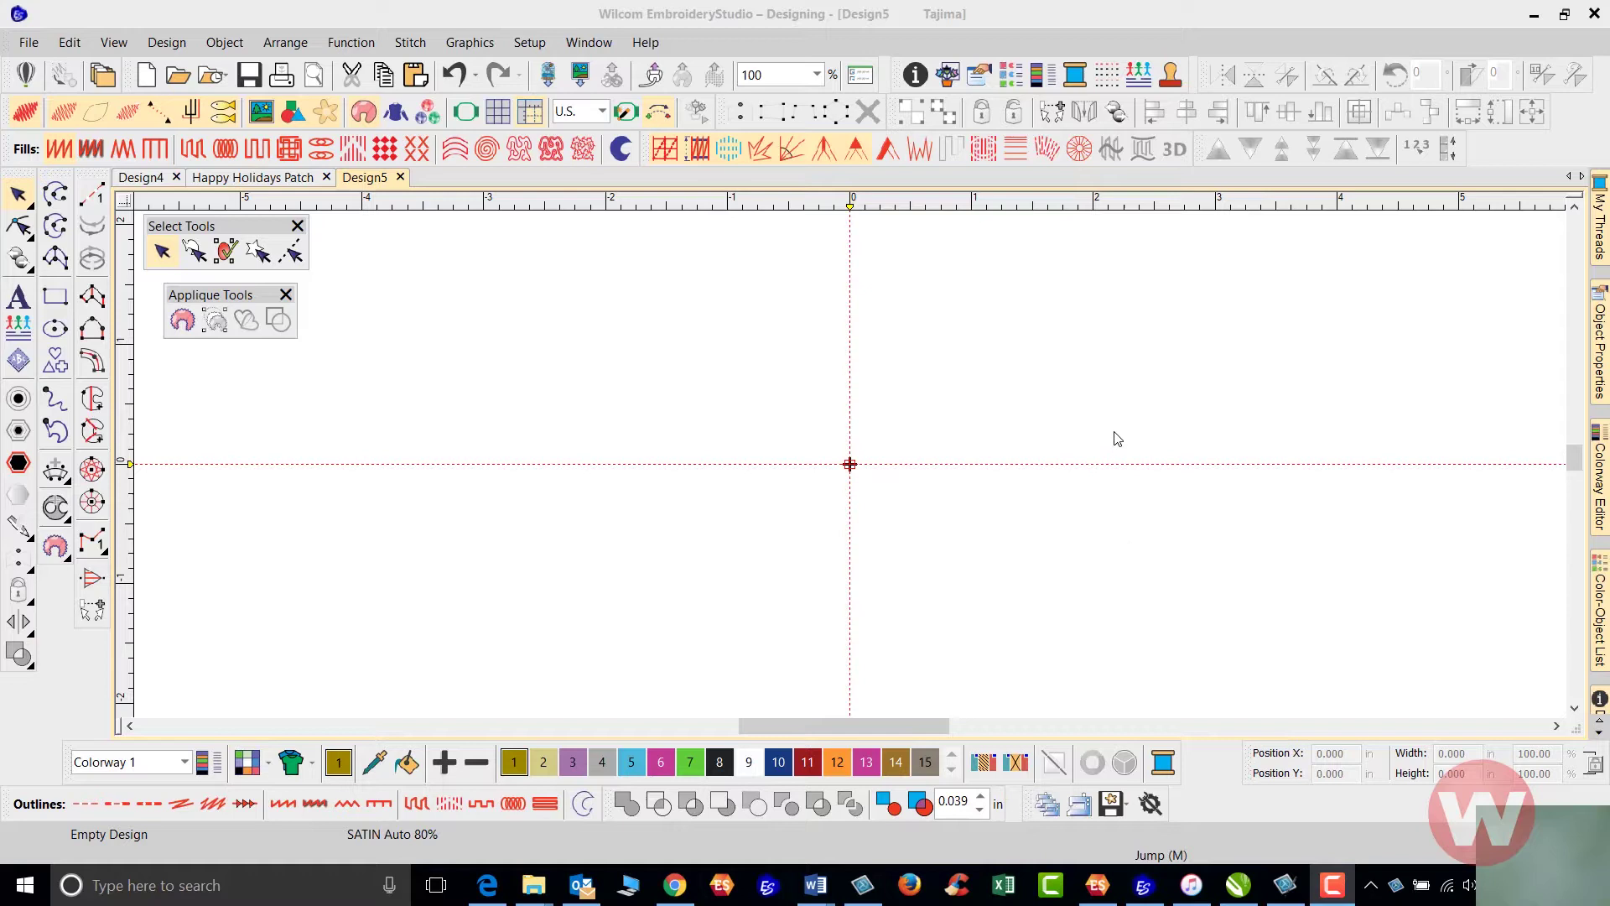
- Open the Team Names docker and its Manage Teams window showing Sample Team's six members
{"action": "left_click", "coordinate": [17, 327]}
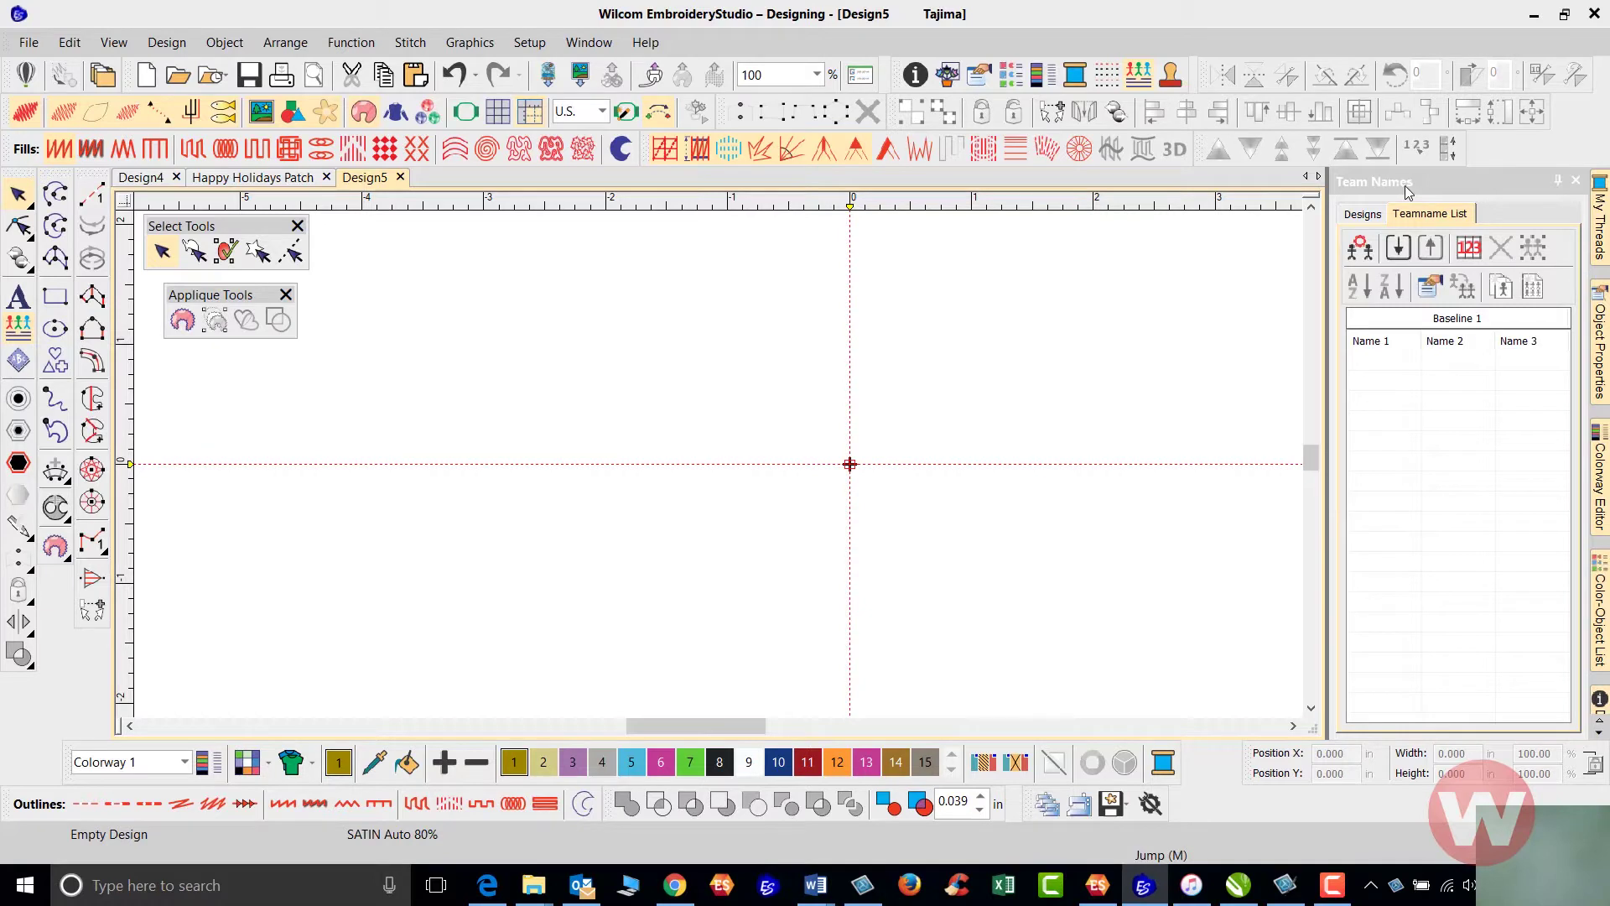
{"action": "left_click", "coordinate": [1362, 249]}
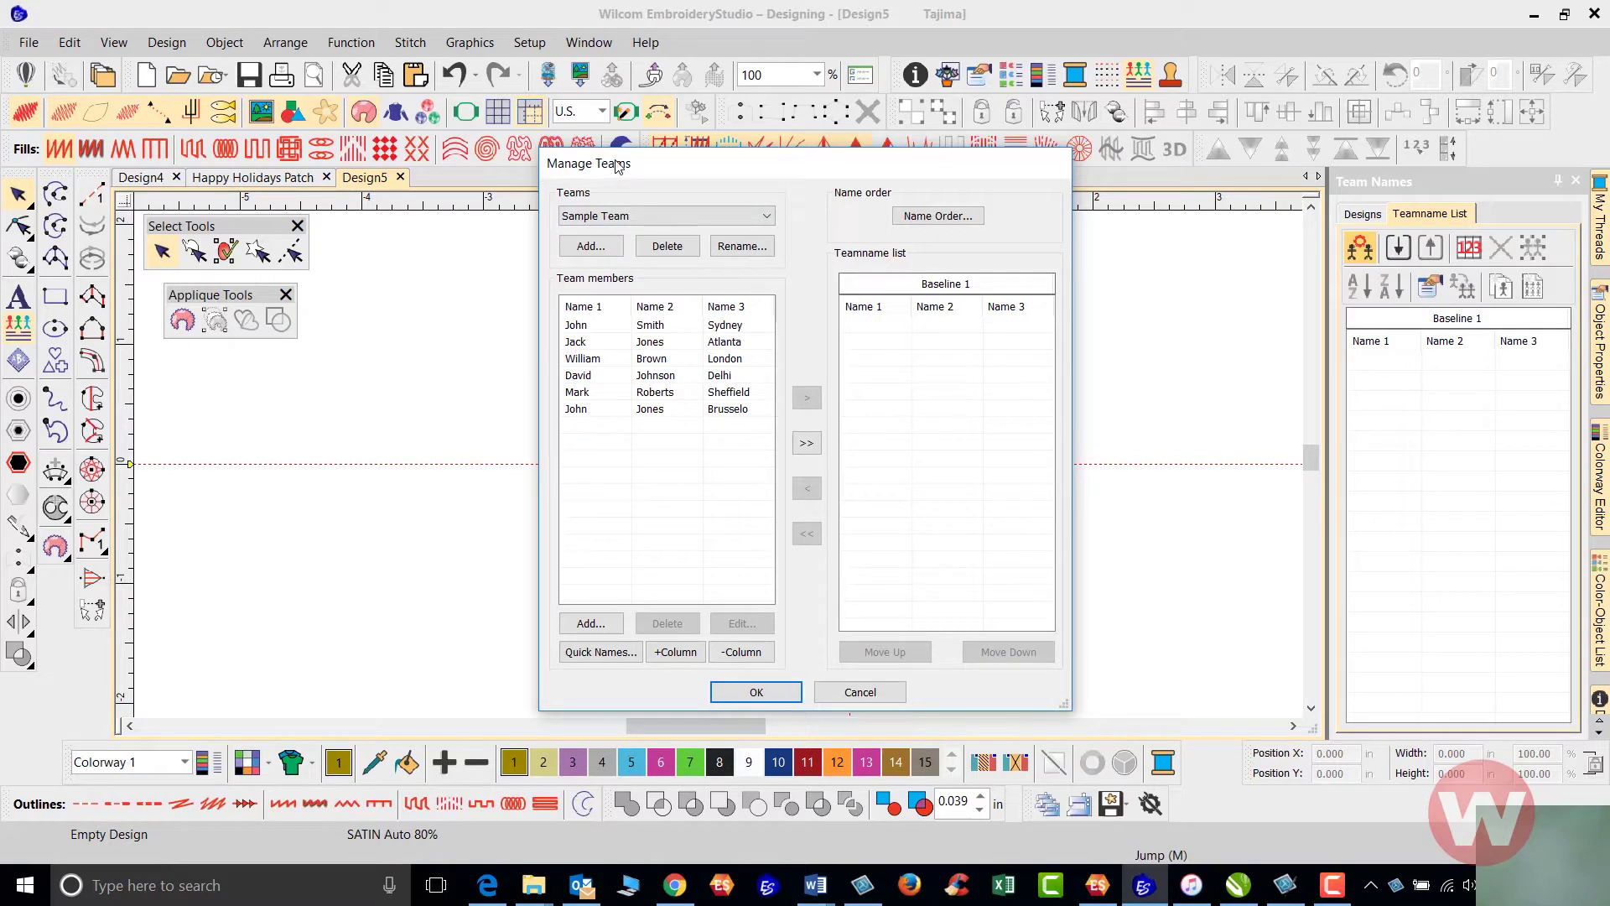
- Add an empty team named Golf, then confirm it is listed with Sample Team, Tennis and Vooleyball
{"action": "left_click", "coordinate": [768, 220]}
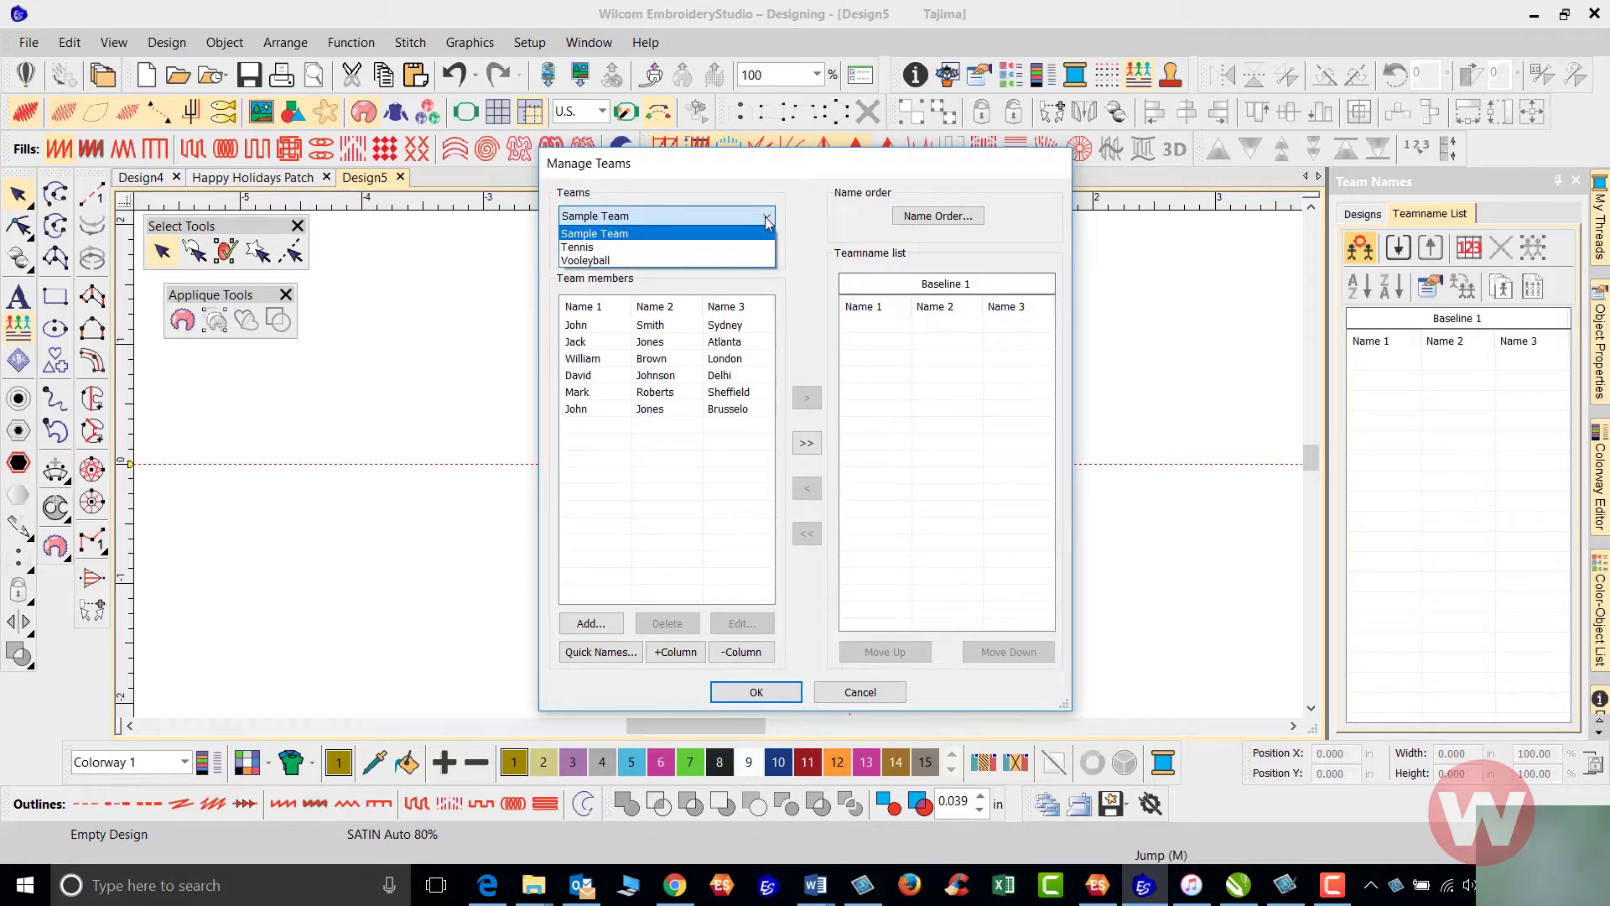
{"action": "left_click", "coordinate": [759, 247]}
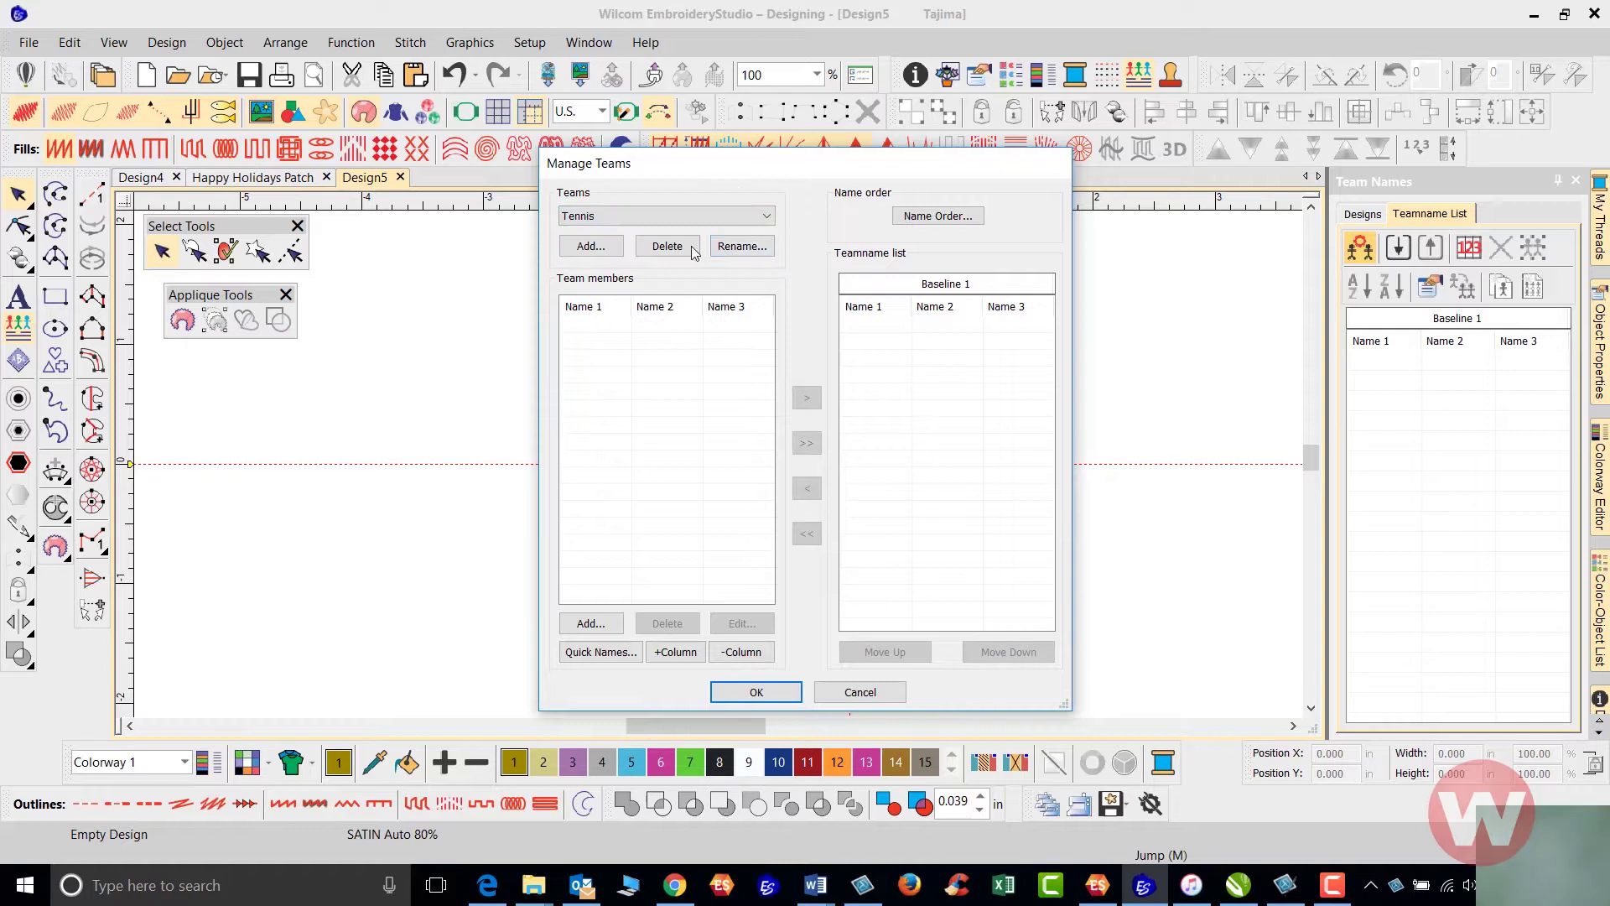
{"action": "left_click", "coordinate": [591, 246]}
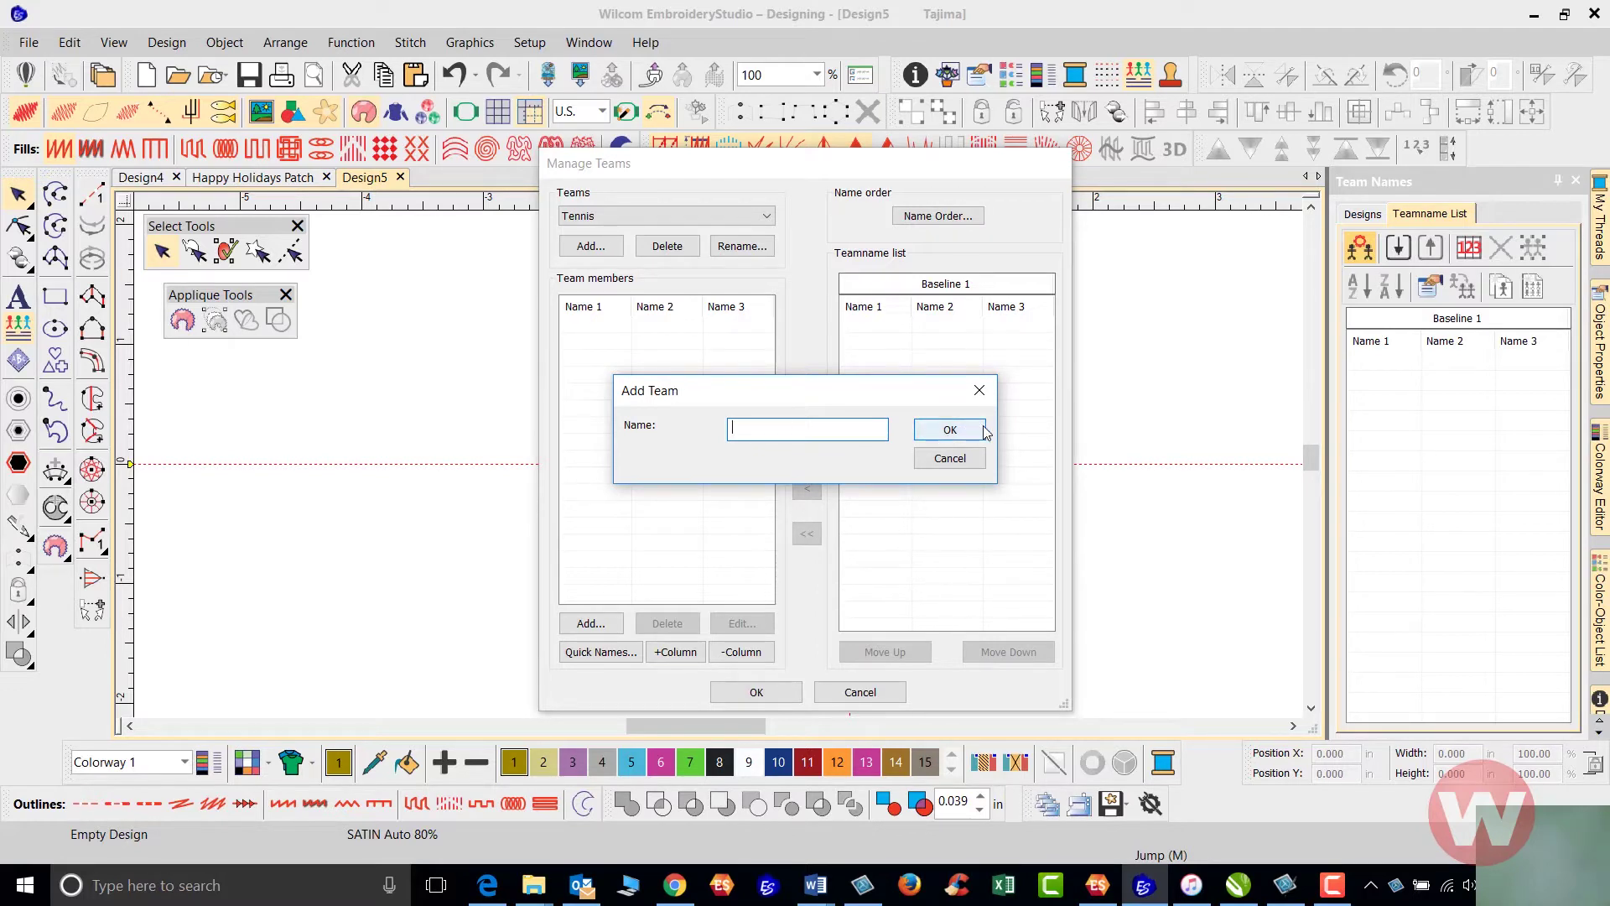
{"action": "type", "text": "Golf"}
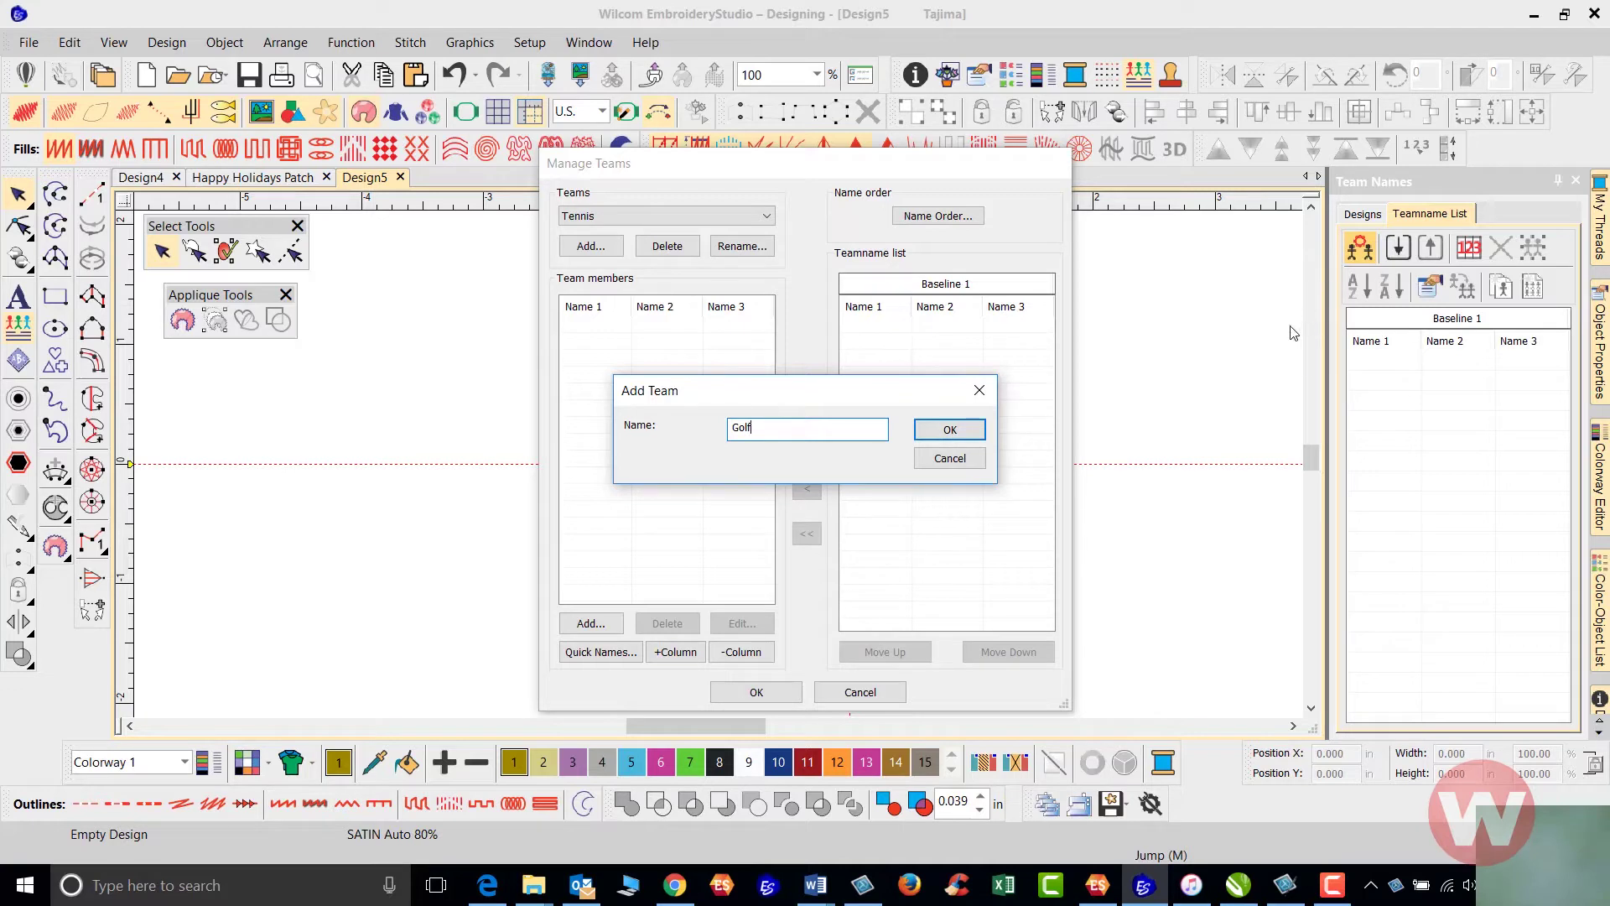
{"action": "left_click", "coordinate": [947, 429]}
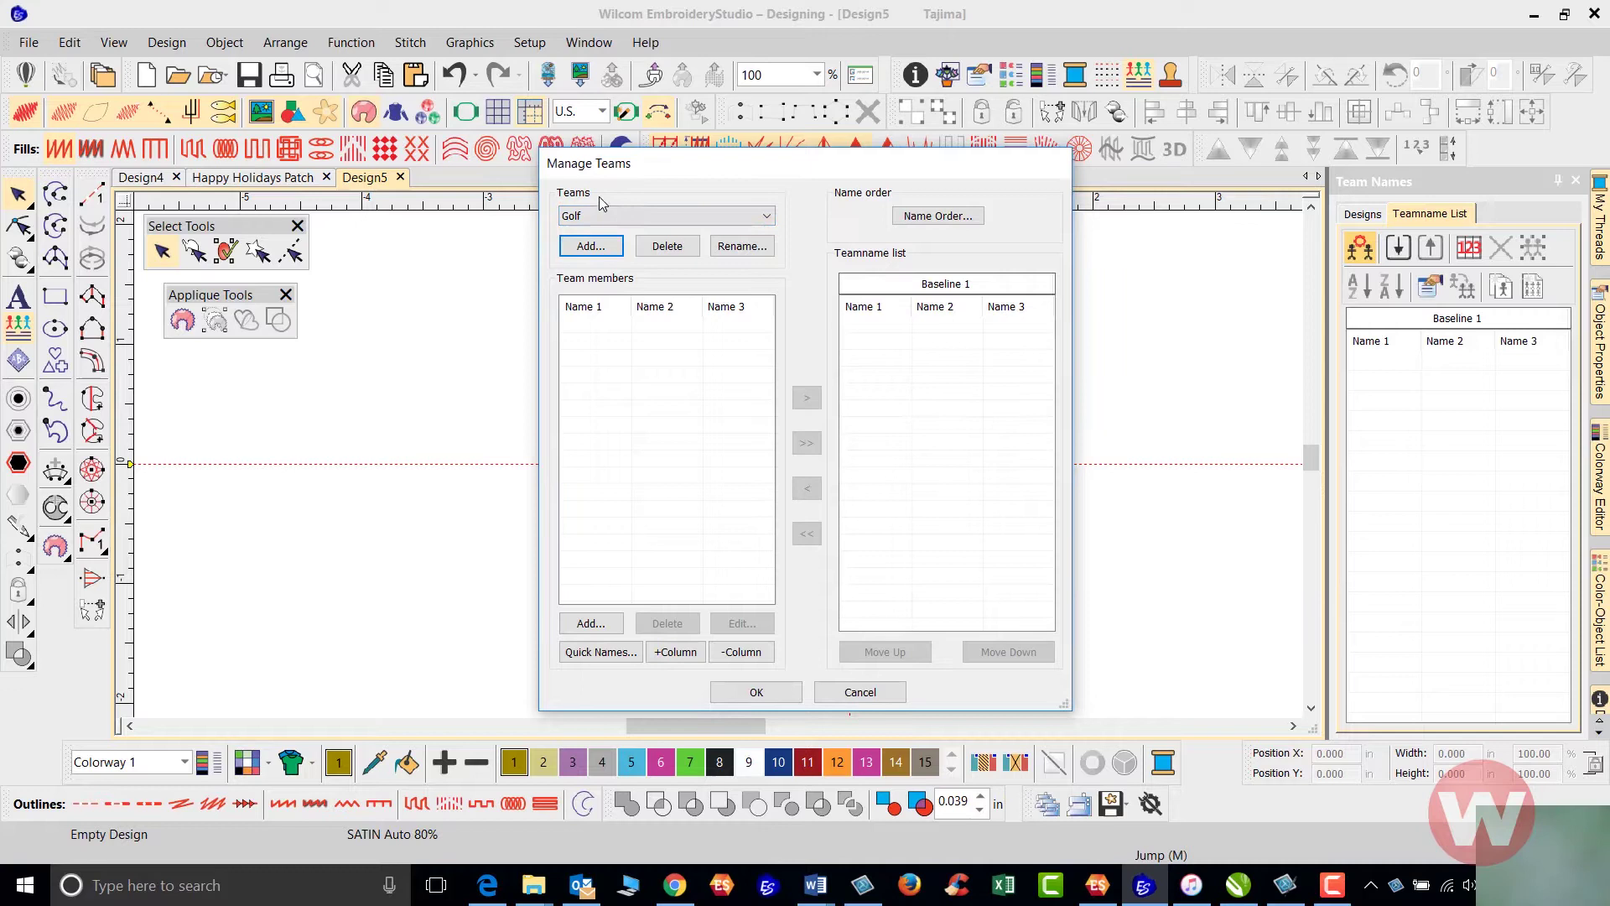
{"action": "left_click", "coordinate": [766, 218]}
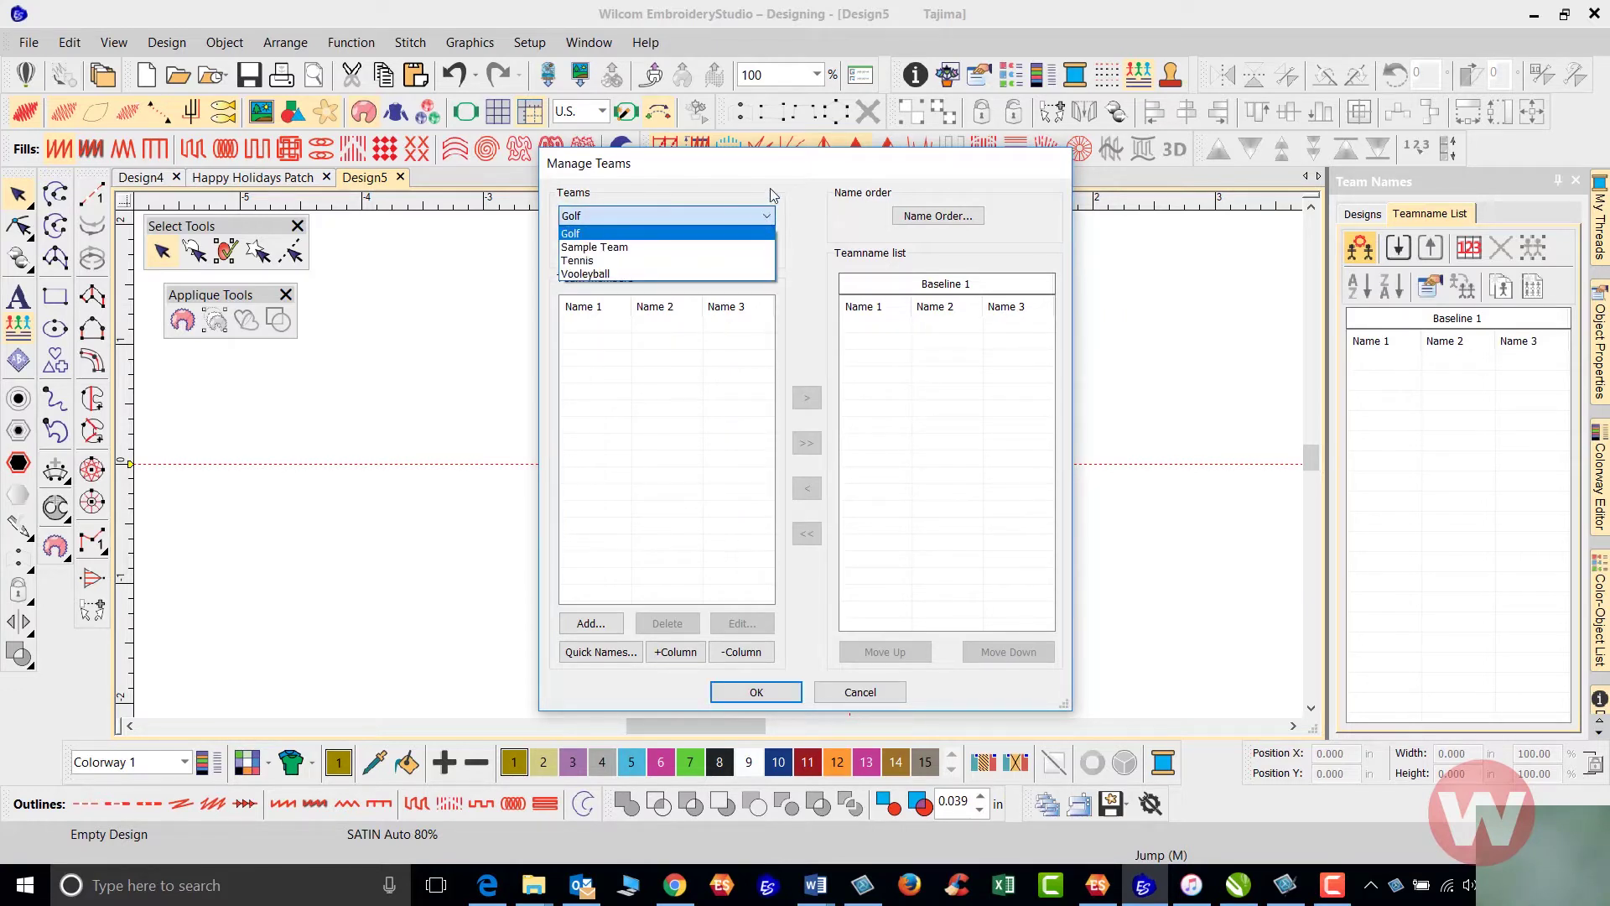
{"action": "left_click", "coordinate": [764, 216]}
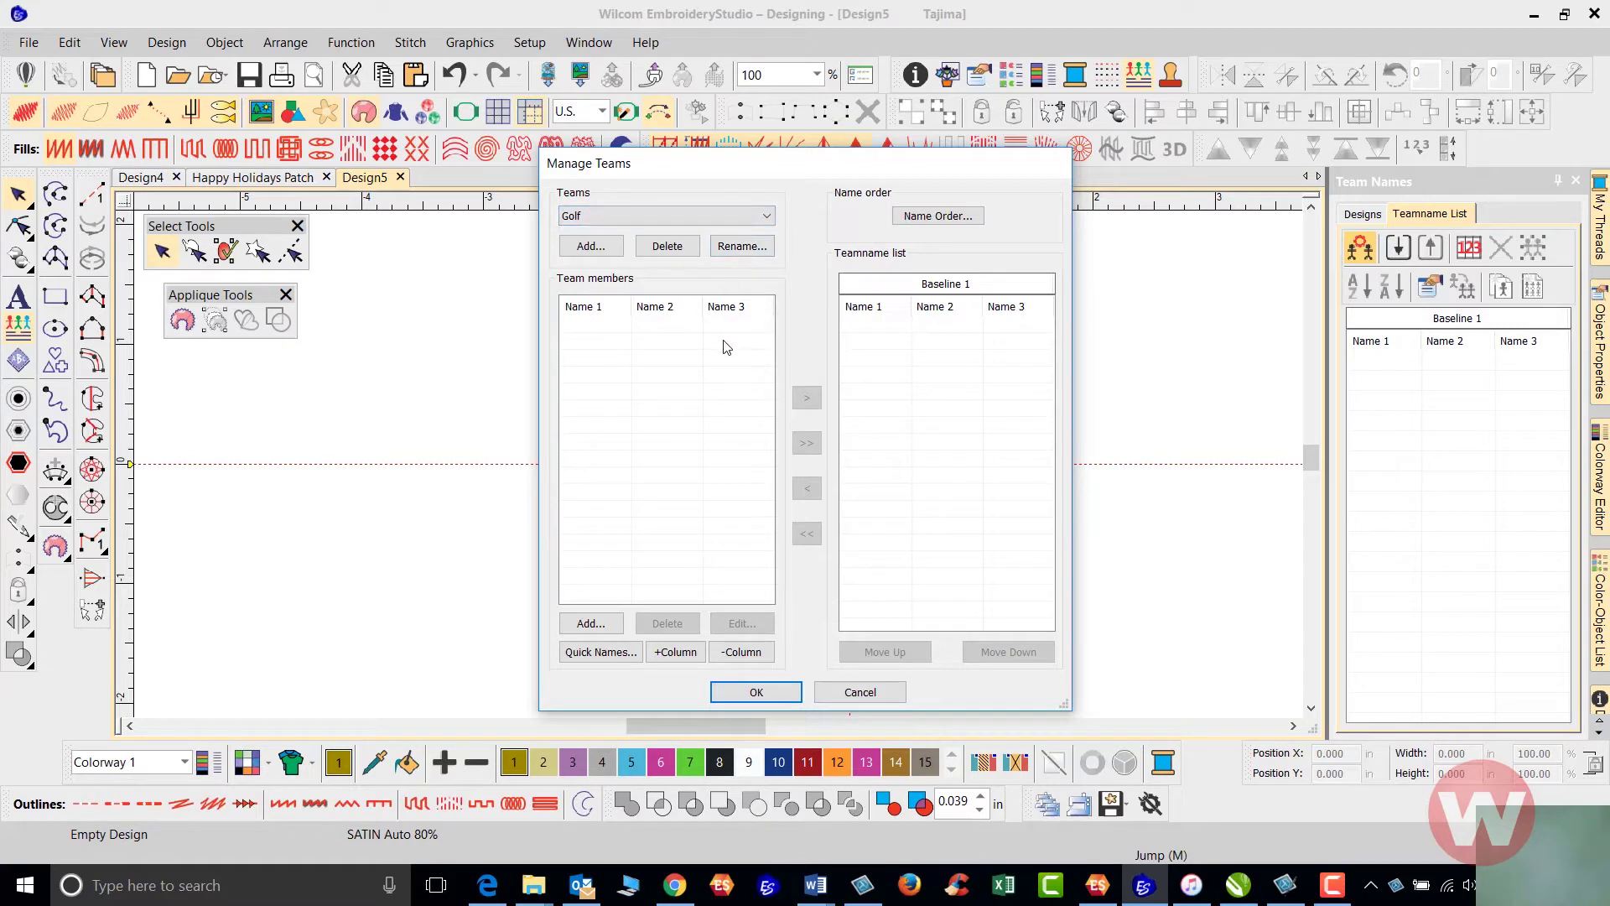
{"action": "left_click", "coordinate": [768, 216]}
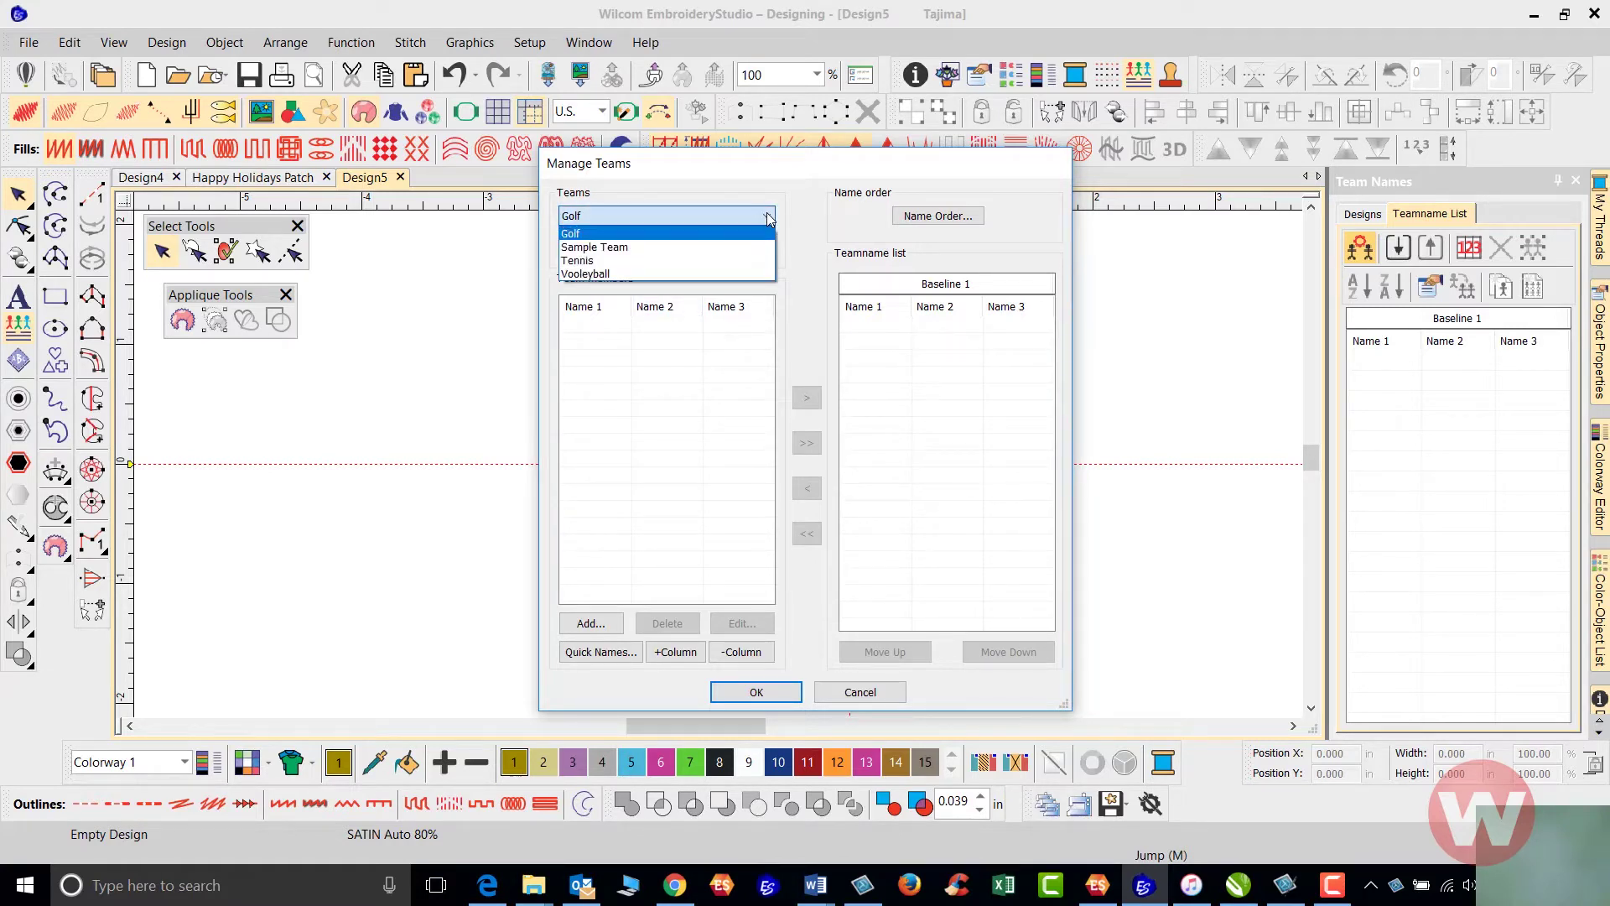
- Add a seventh Sample Team member: first name, last name, and a city as Name 3
{"action": "left_click", "coordinate": [729, 247]}
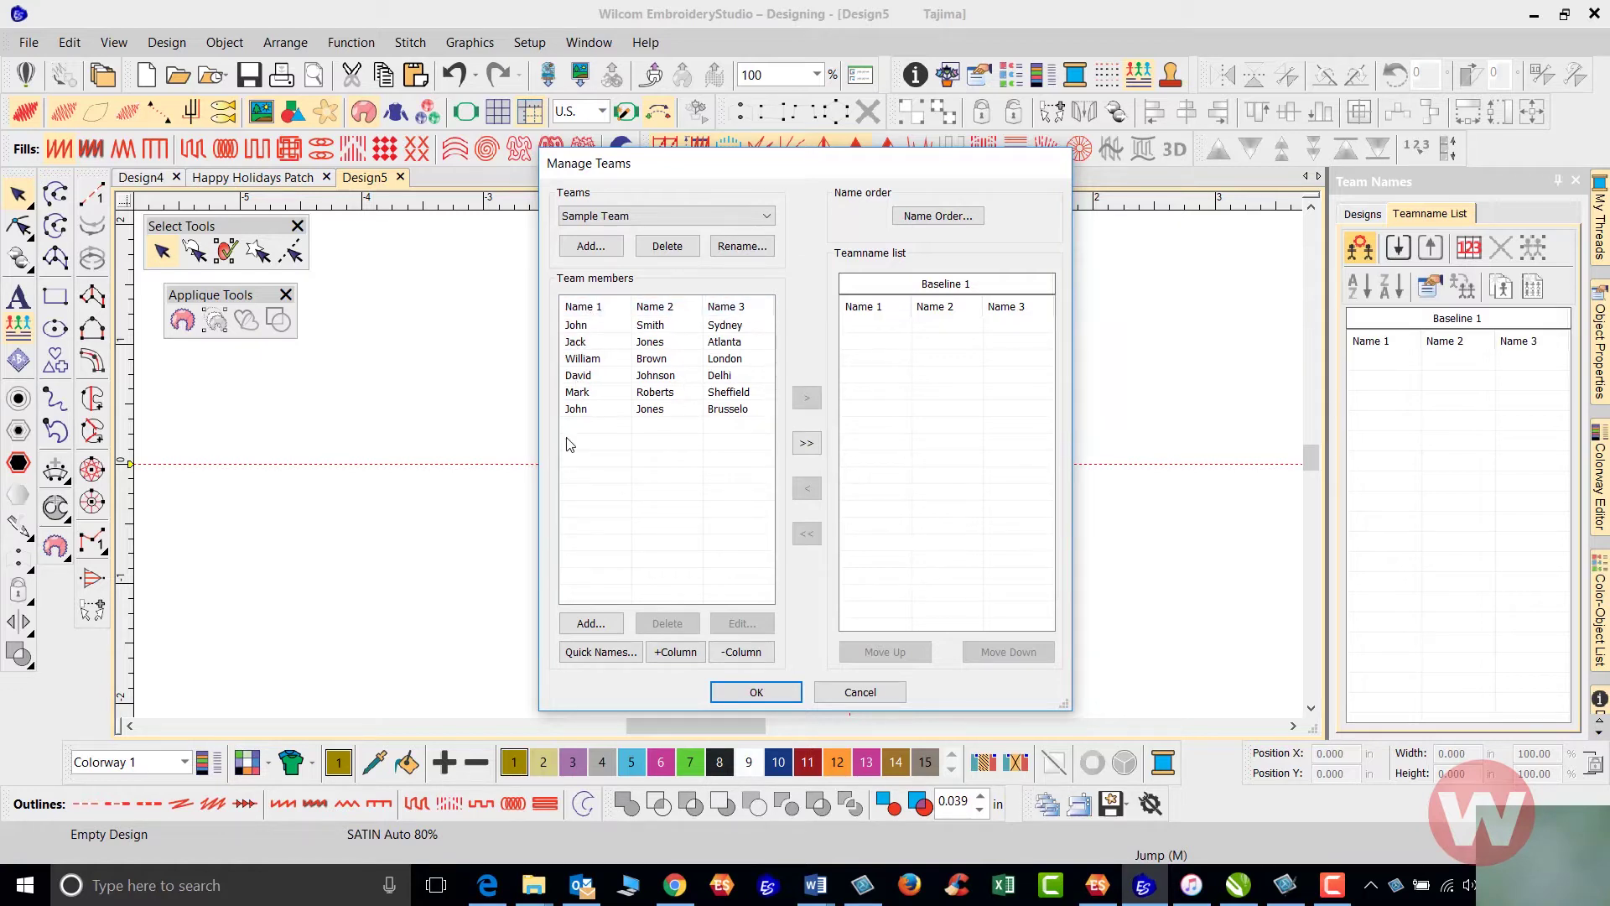
{"action": "left_click", "coordinate": [597, 627]}
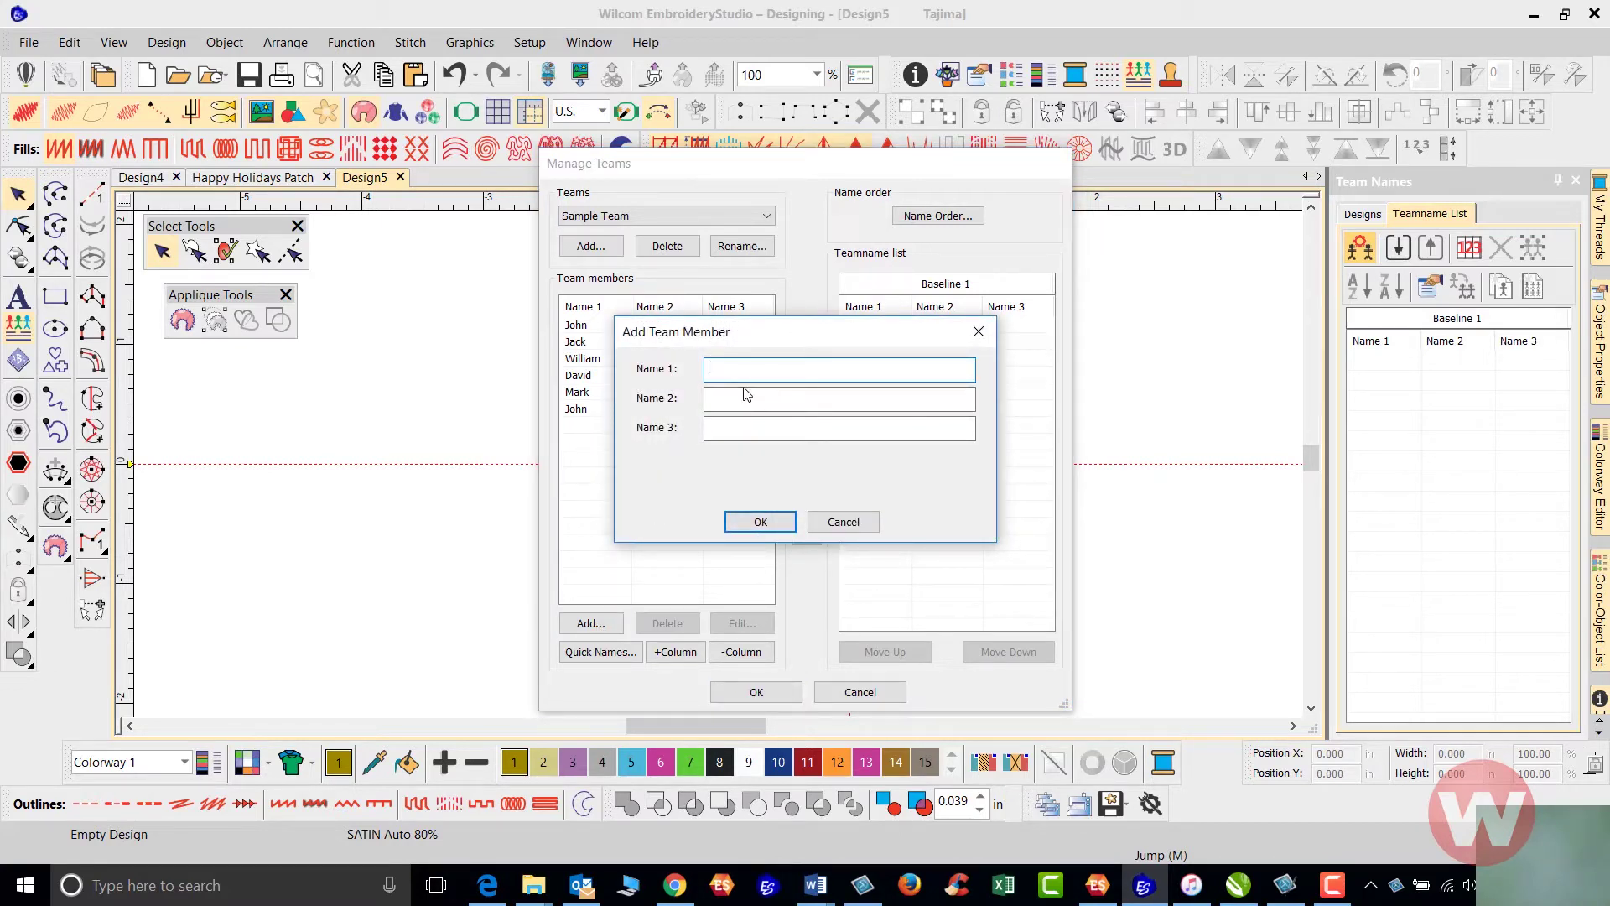
{"action": "type", "text": "Jim"}
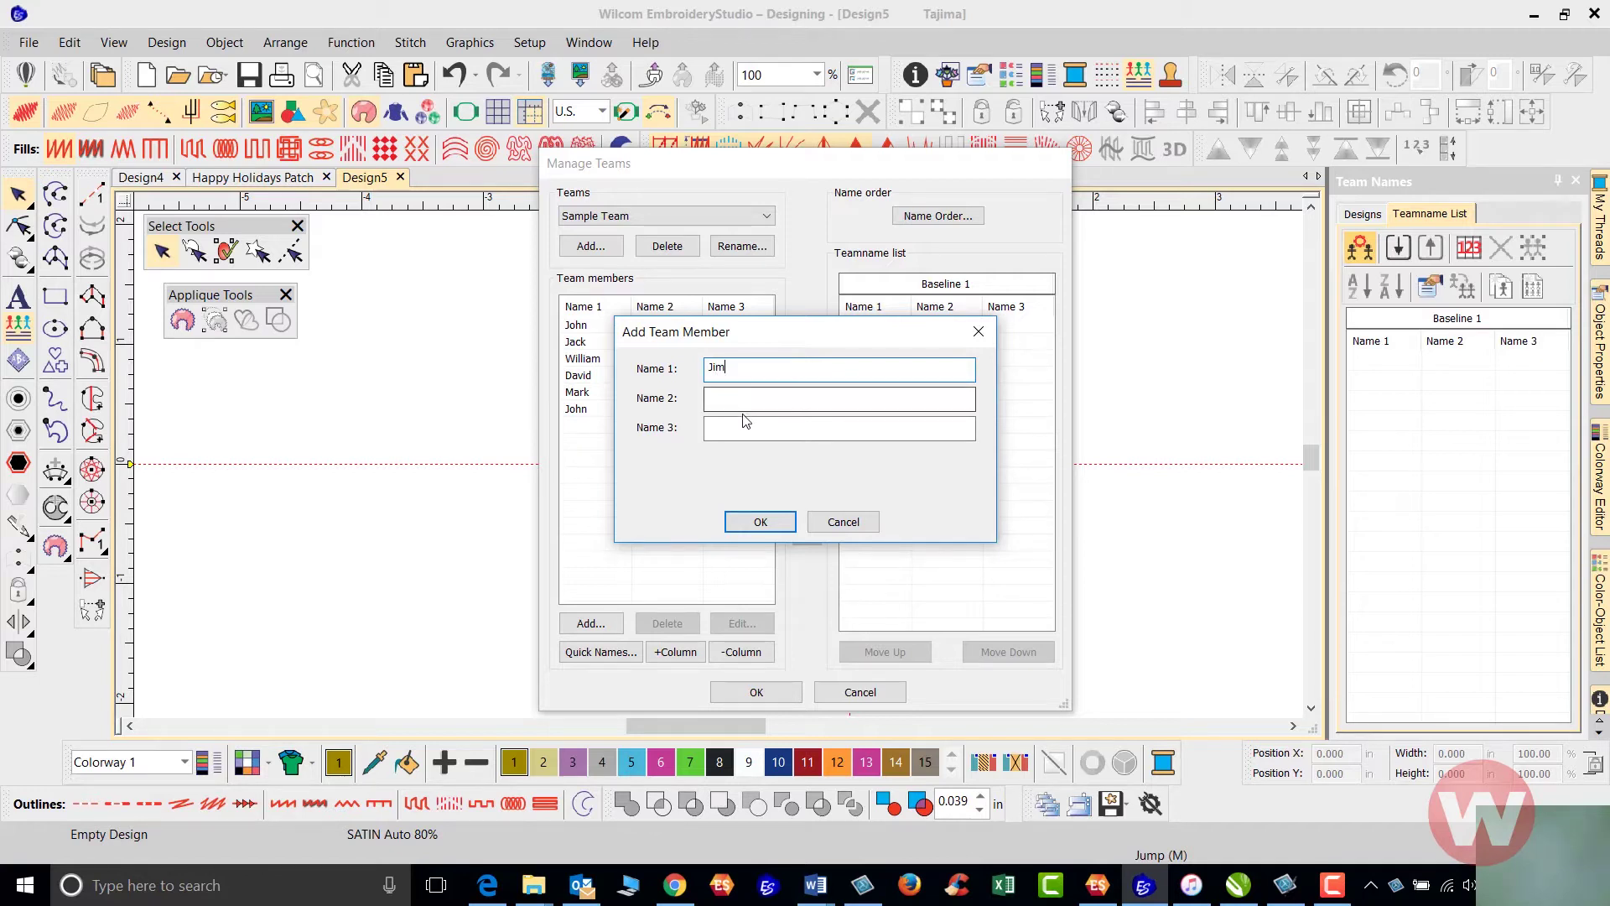
{"action": "left_click", "coordinate": [751, 396]}
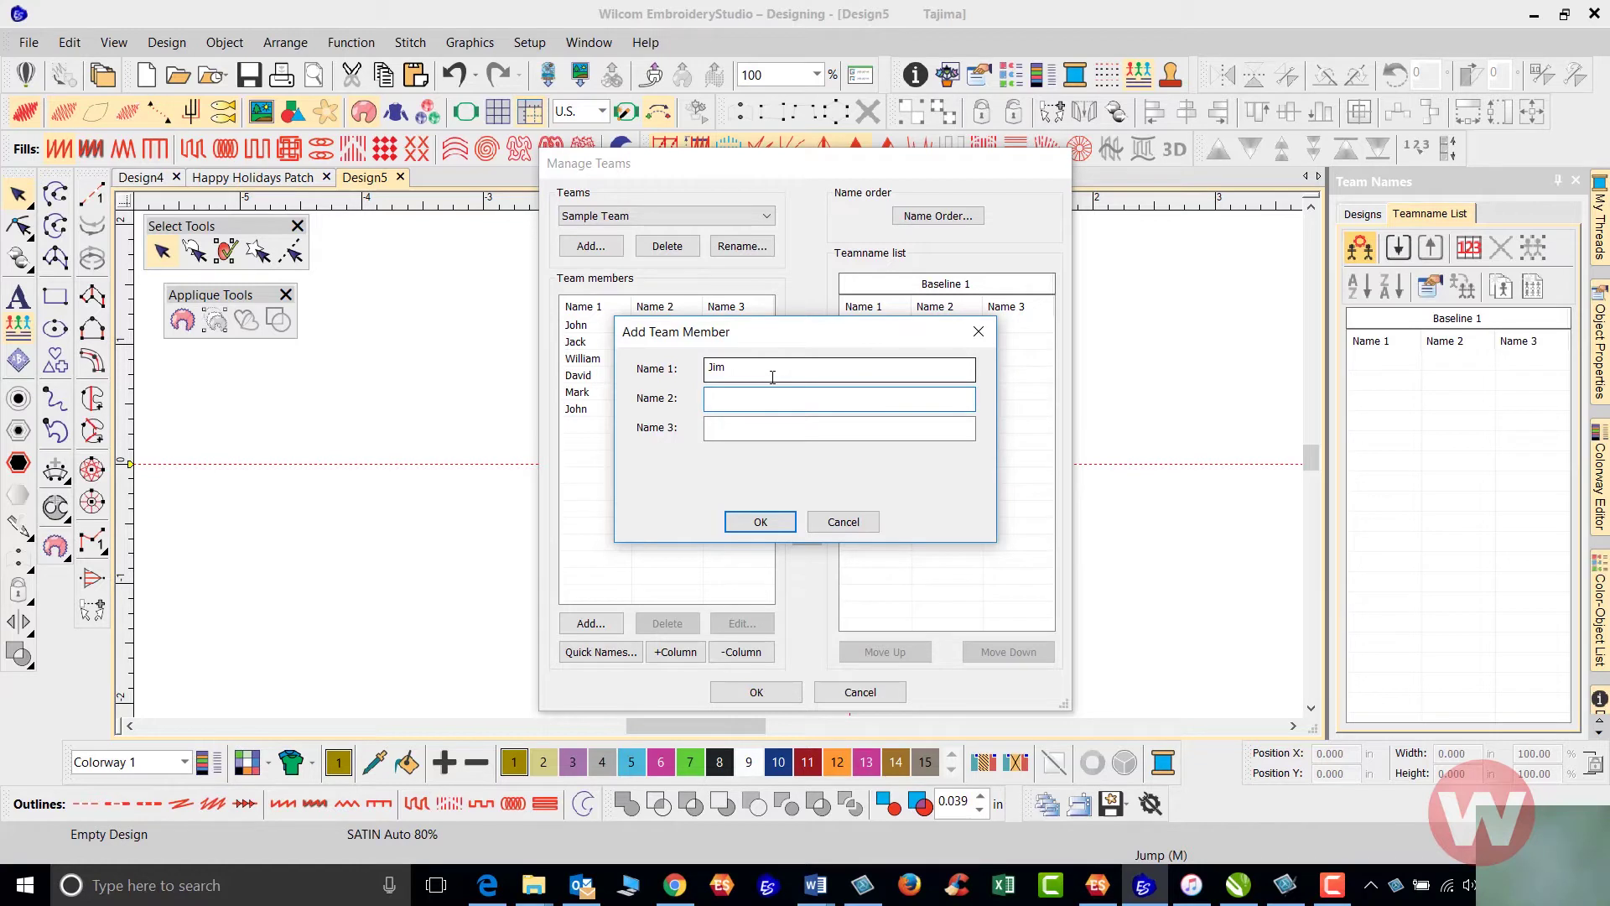
{"action": "type", "text": "Jones"}
{"action": "left_click", "coordinate": [818, 432]}
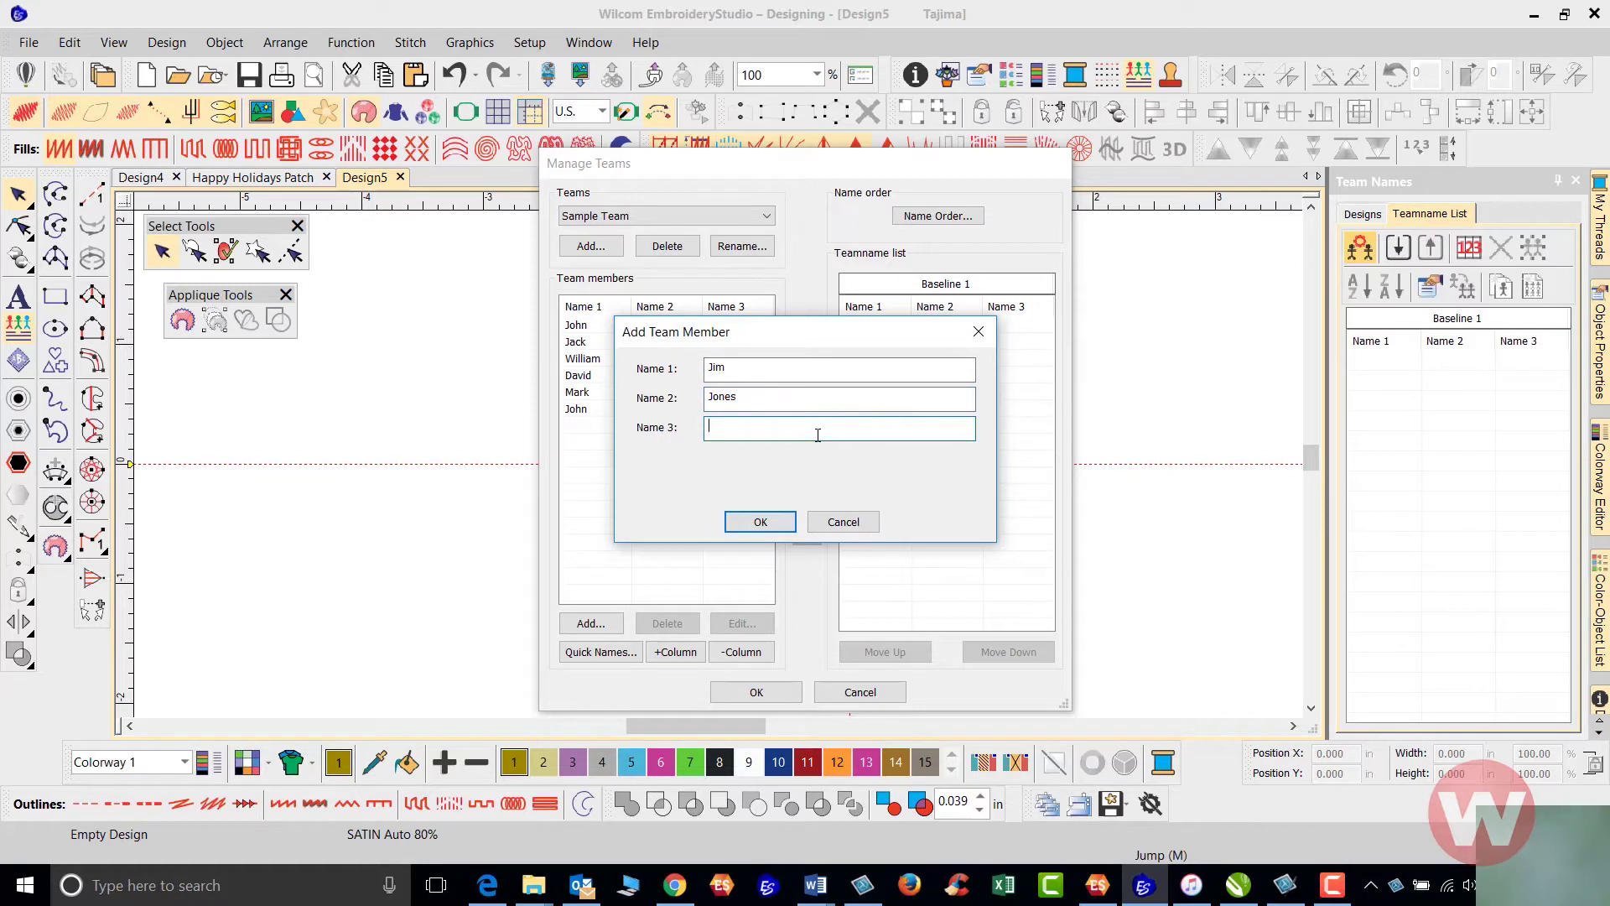
{"action": "type", "text": "Co"}
{"action": "type", "text": "lumb"}
{"action": "type", "text": "is"}
{"action": "left_click", "coordinate": [757, 520]}
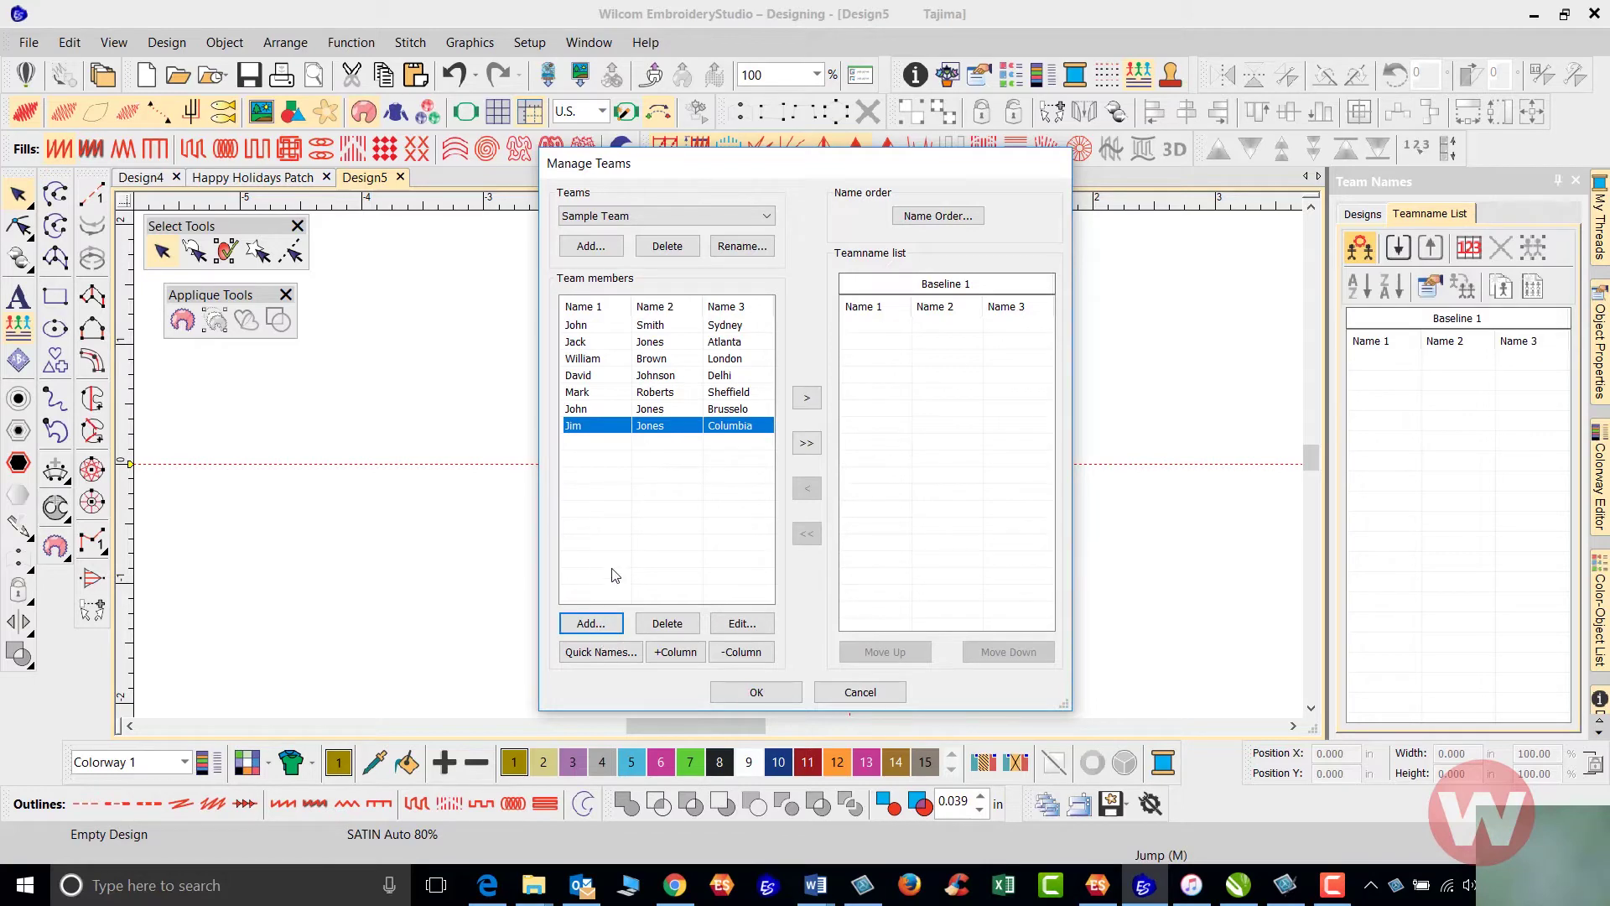
{"action": "left_click", "coordinate": [602, 659]}
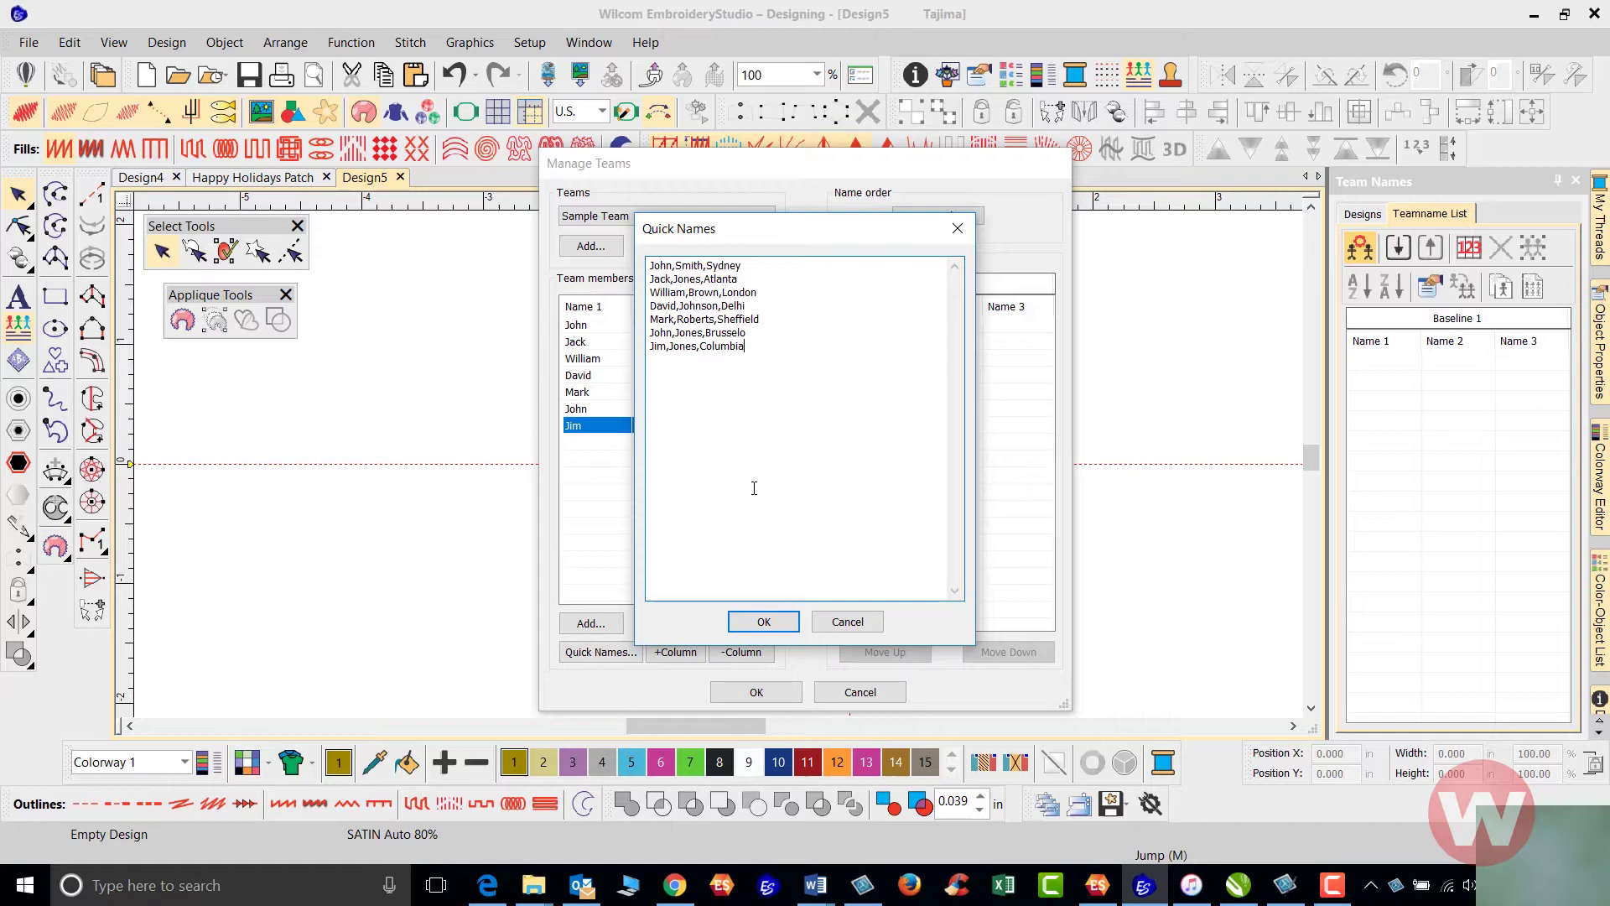
{"action": "left_click", "coordinate": [772, 622]}
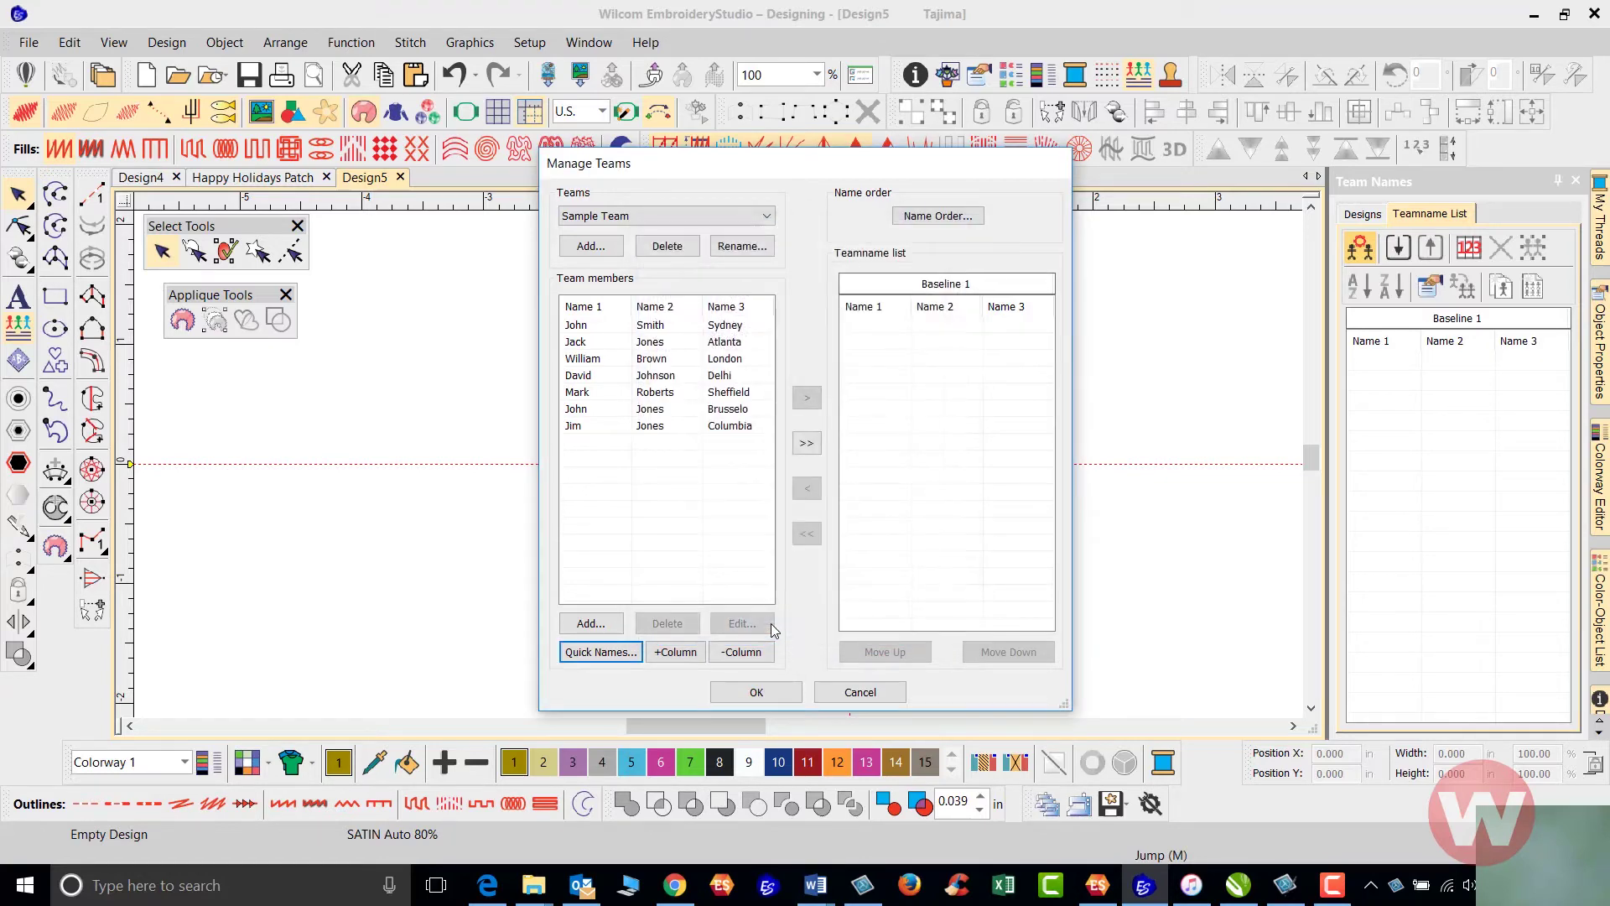
- Use Add All (>>) to fill Baseline 1 with the seven members, then accept Manage Teams
{"action": "left_click", "coordinate": [808, 445]}
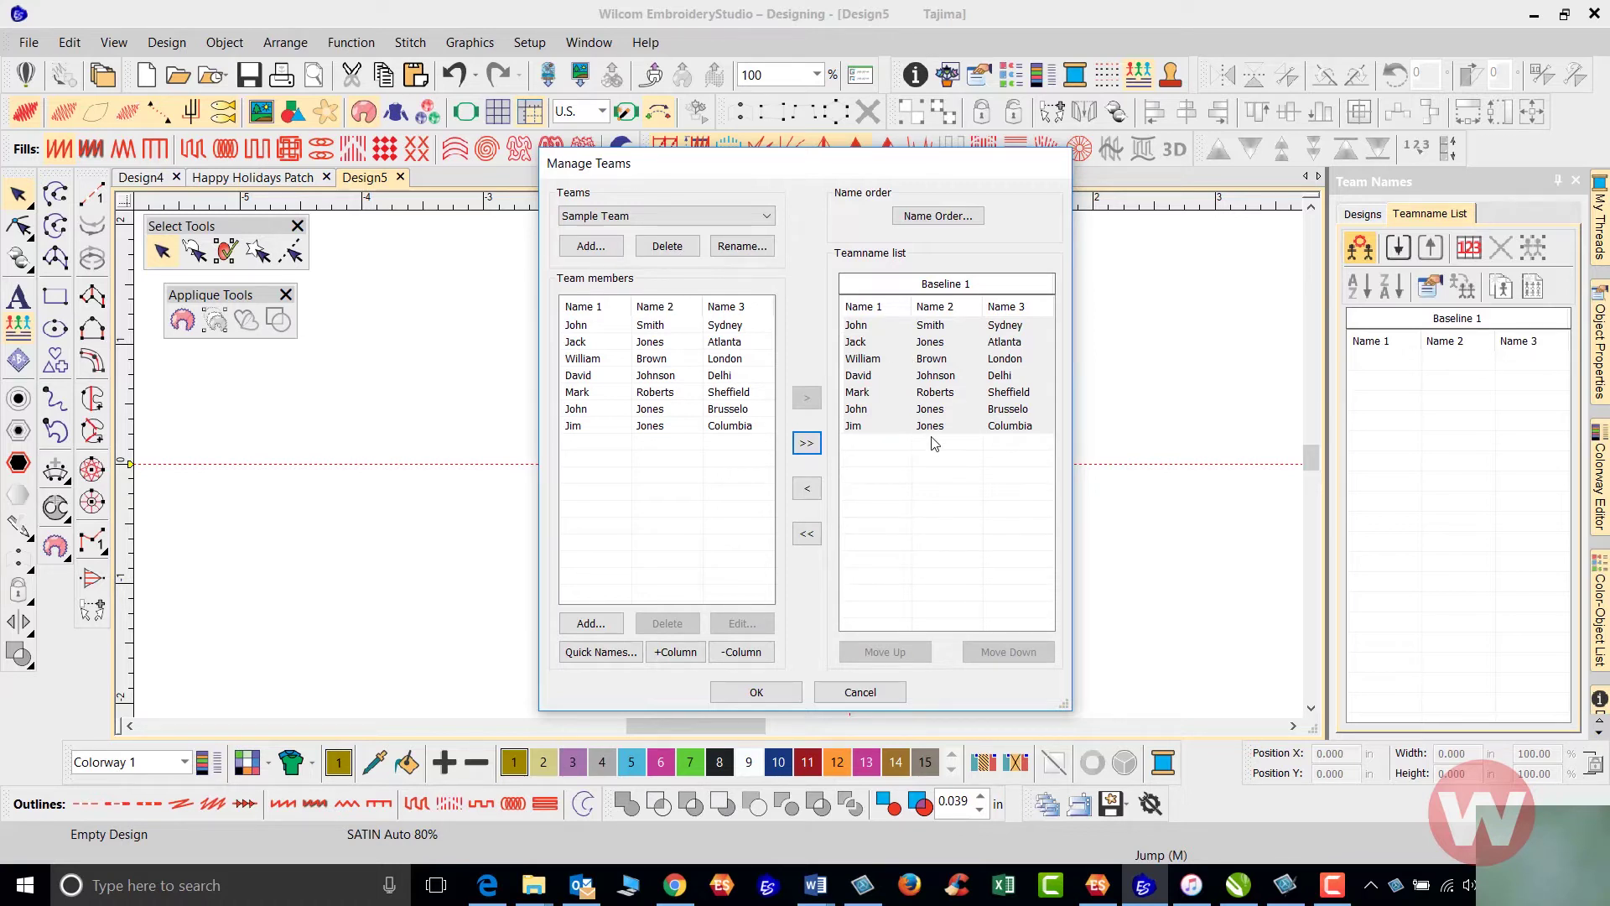
{"action": "left_click", "coordinate": [771, 695]}
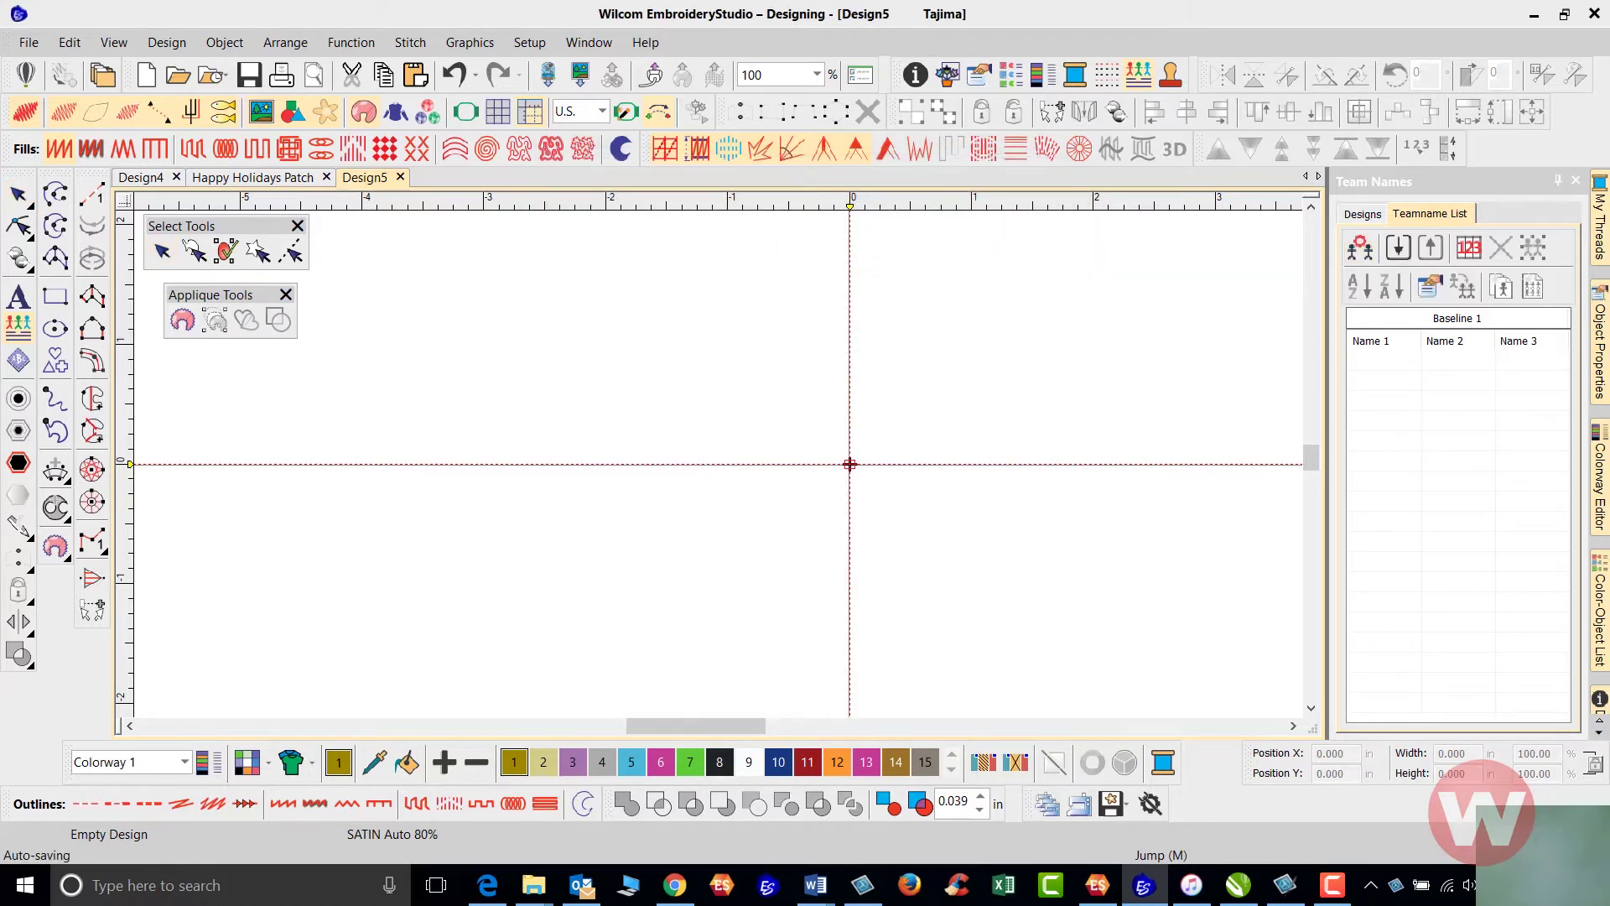
- Place the team-name lettering at the design centre, dismiss the stitch tip, and open Object Properties
{"action": "left_click", "coordinate": [849, 464]}
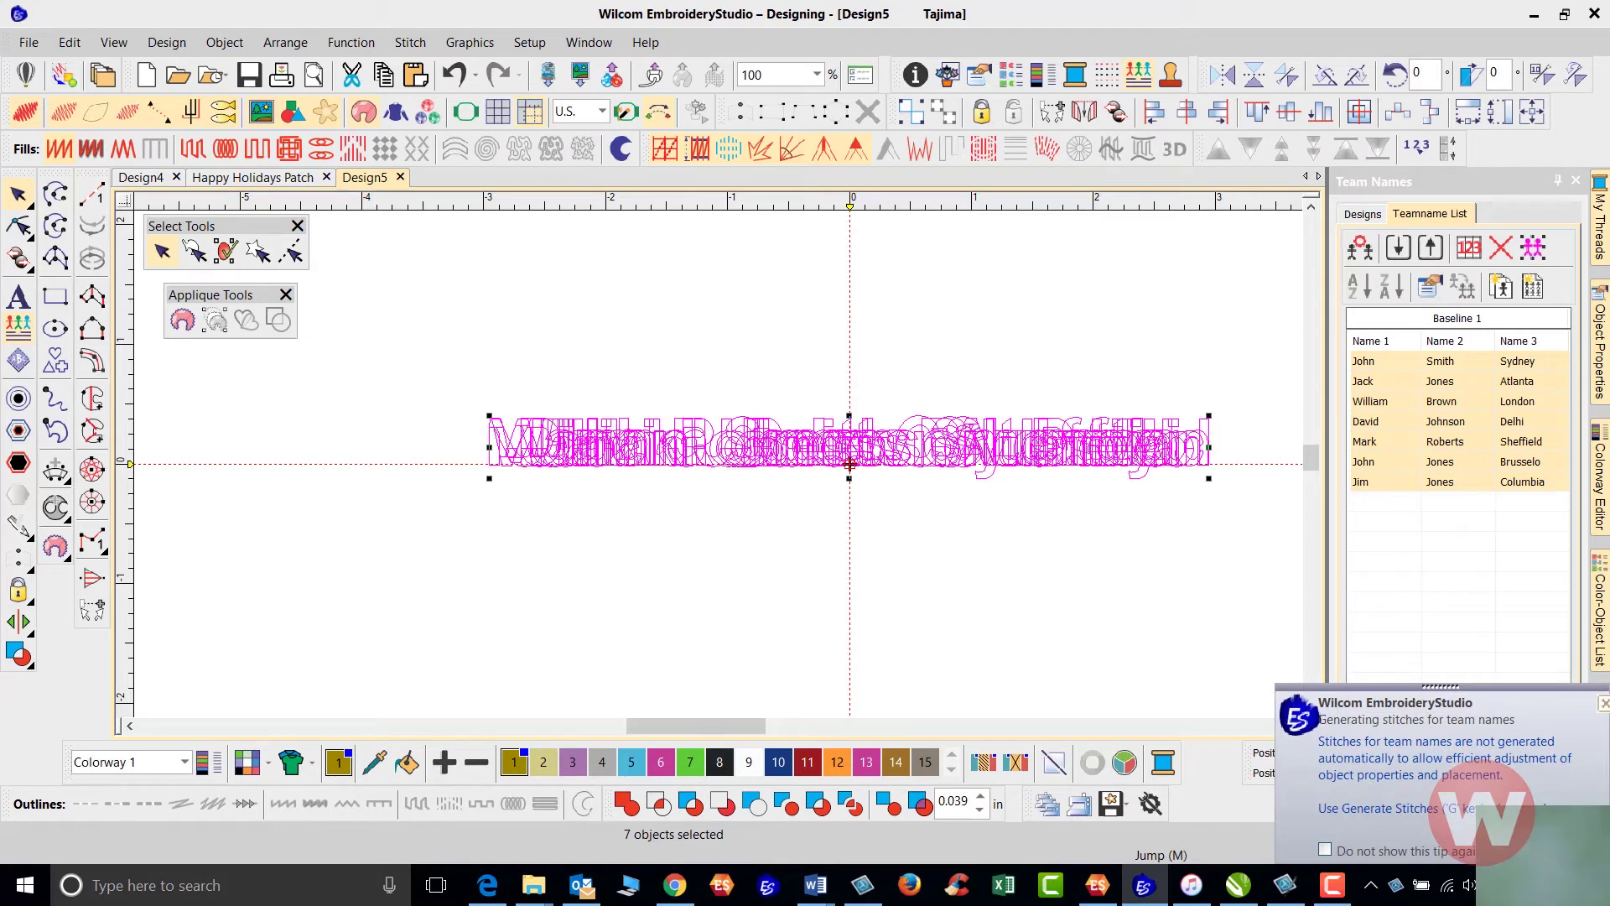
{"action": "left_click", "coordinate": [1603, 703]}
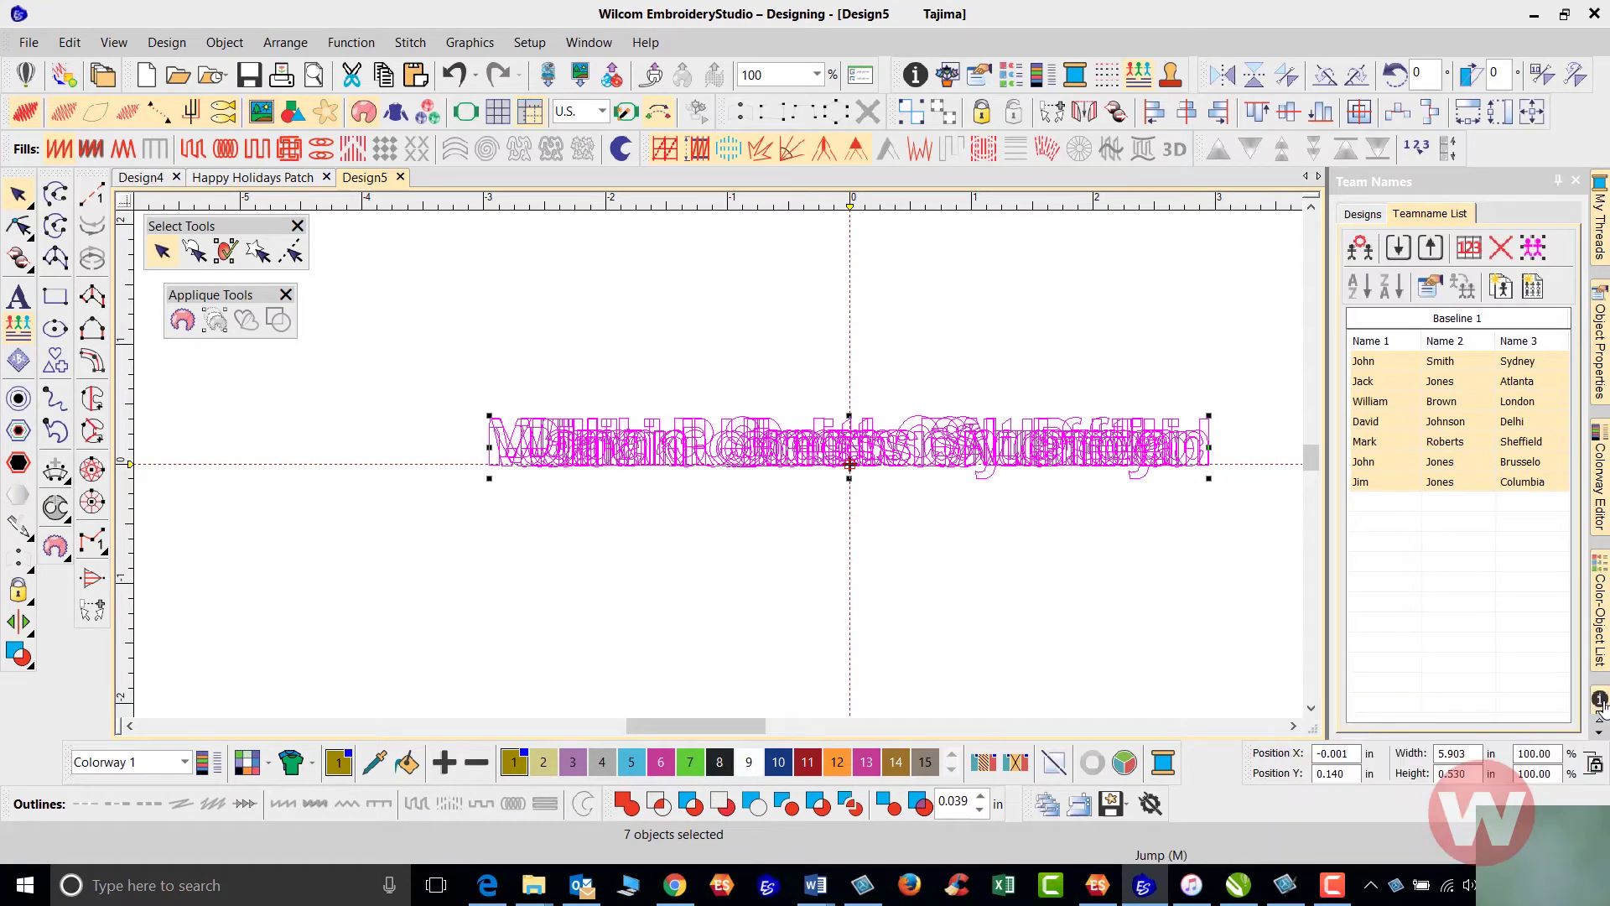
{"action": "mouse_move", "coordinate": [1600, 701]}
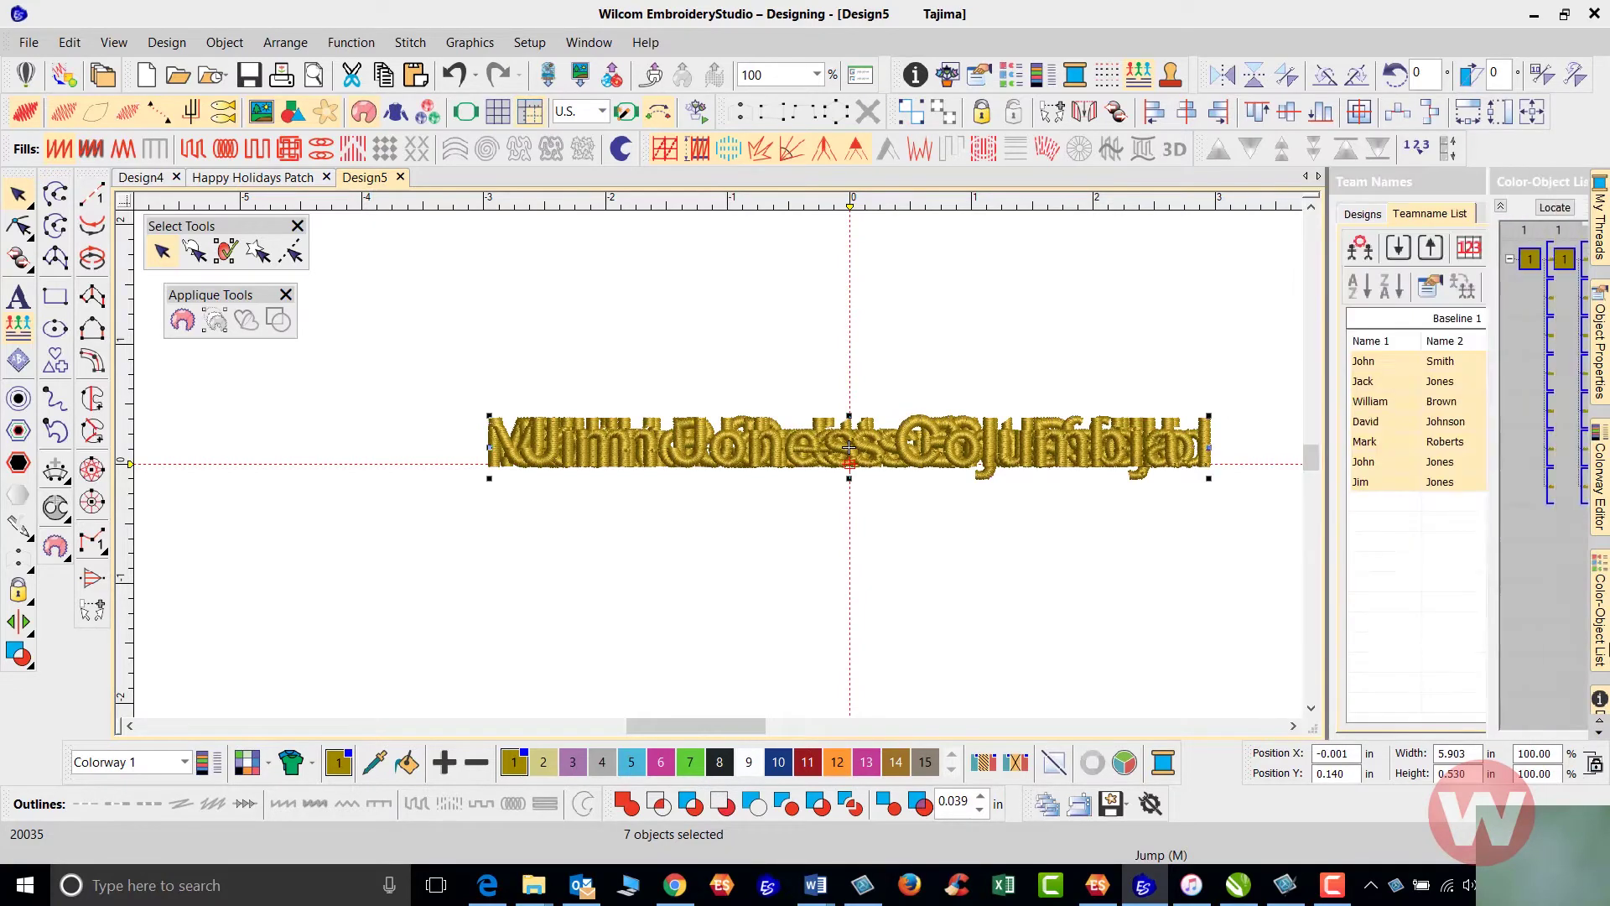
{"action": "mouse_move", "coordinate": [1602, 646]}
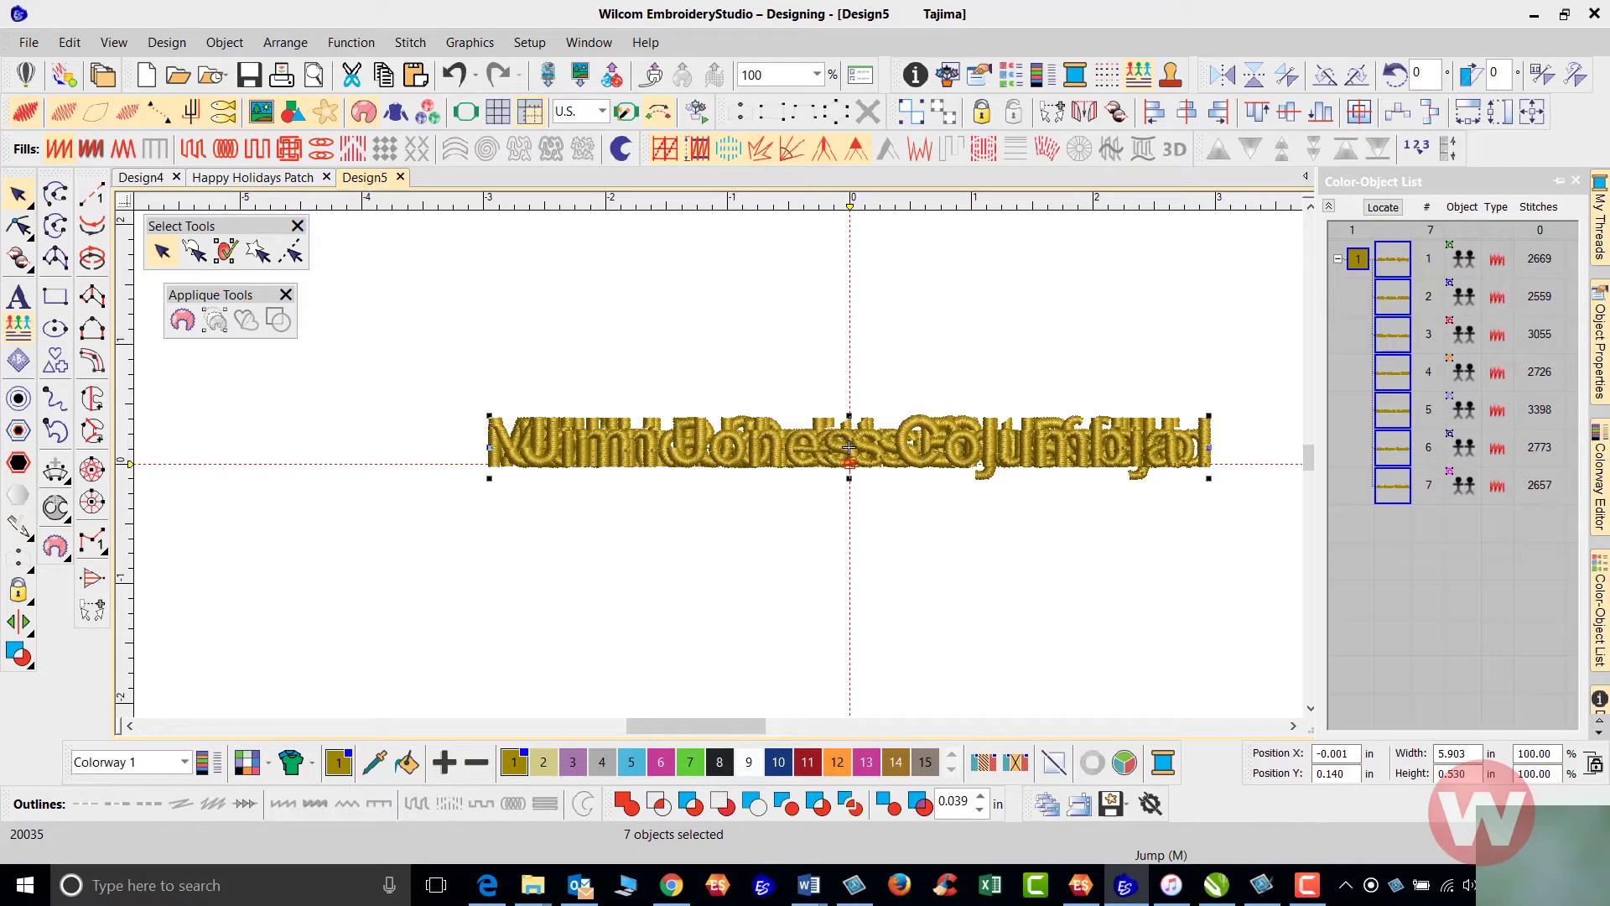
{"action": "left_click", "coordinate": [986, 79]}
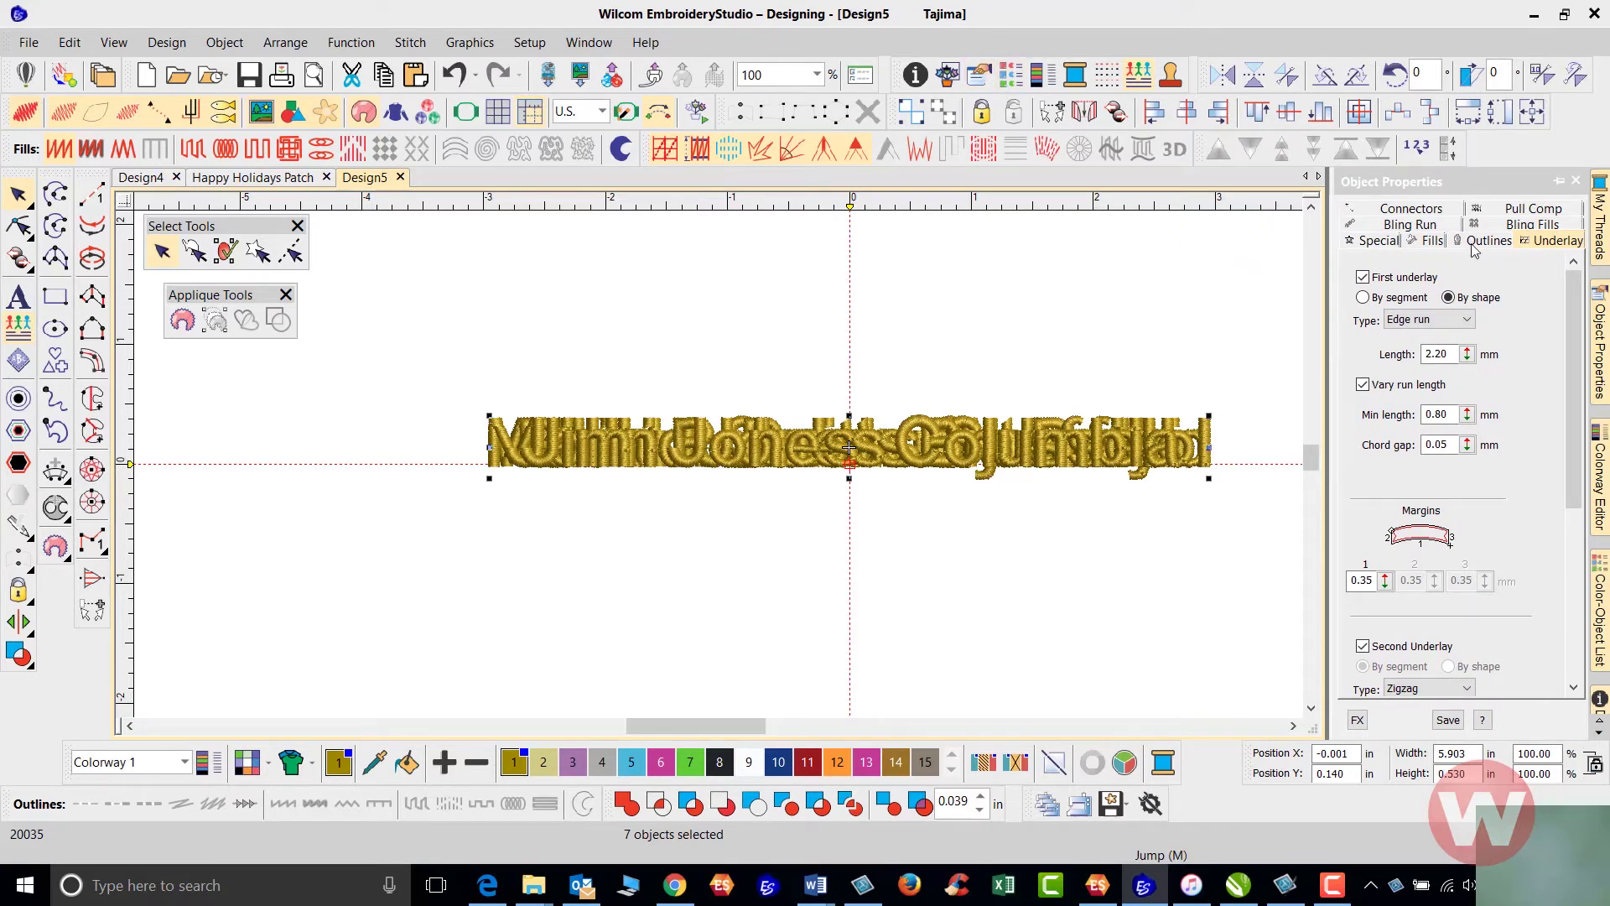
- Set the first underlay to By segment Center Run and untick Second Underlay
{"action": "left_click", "coordinate": [1361, 299]}
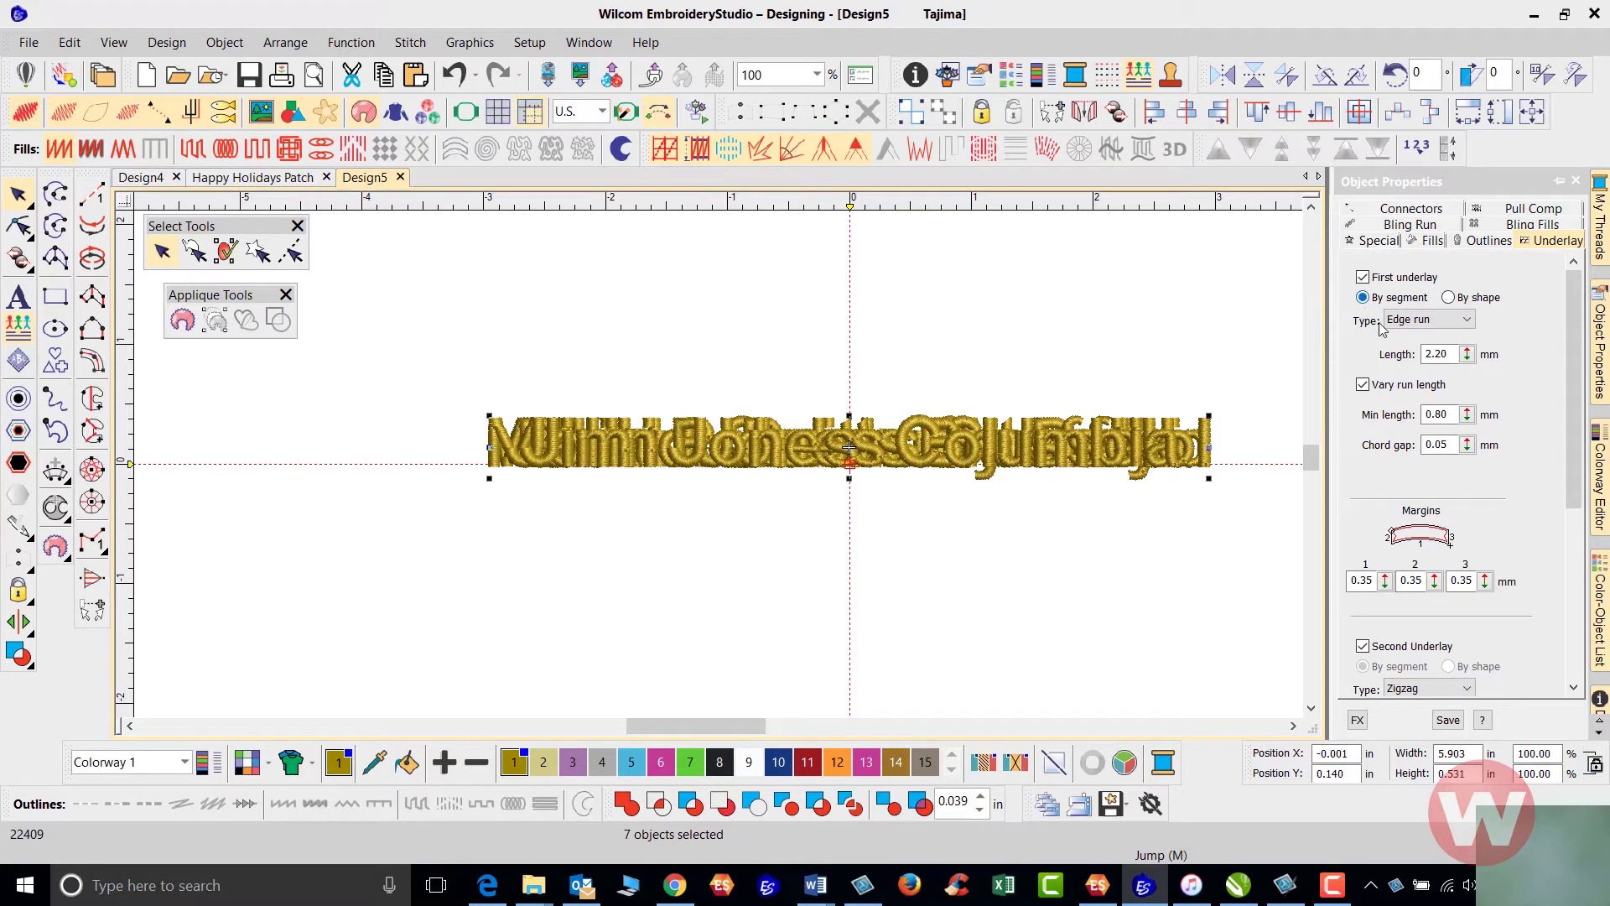
{"action": "left_click", "coordinate": [1468, 320]}
{"action": "left_click", "coordinate": [1426, 336]}
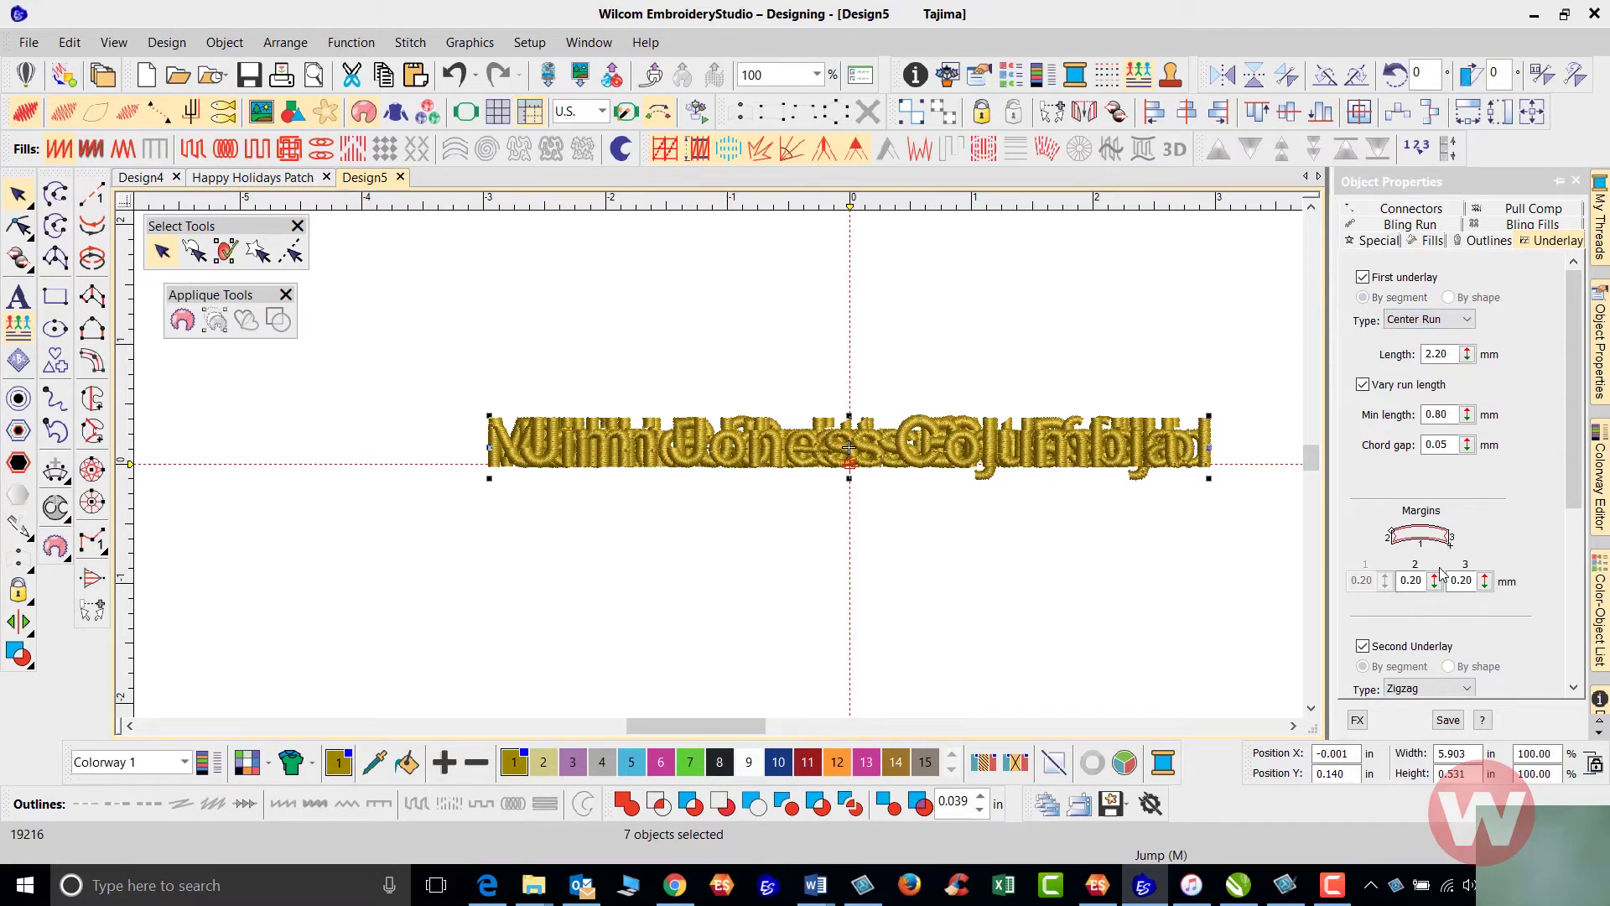
{"action": "left_click", "coordinate": [1365, 650]}
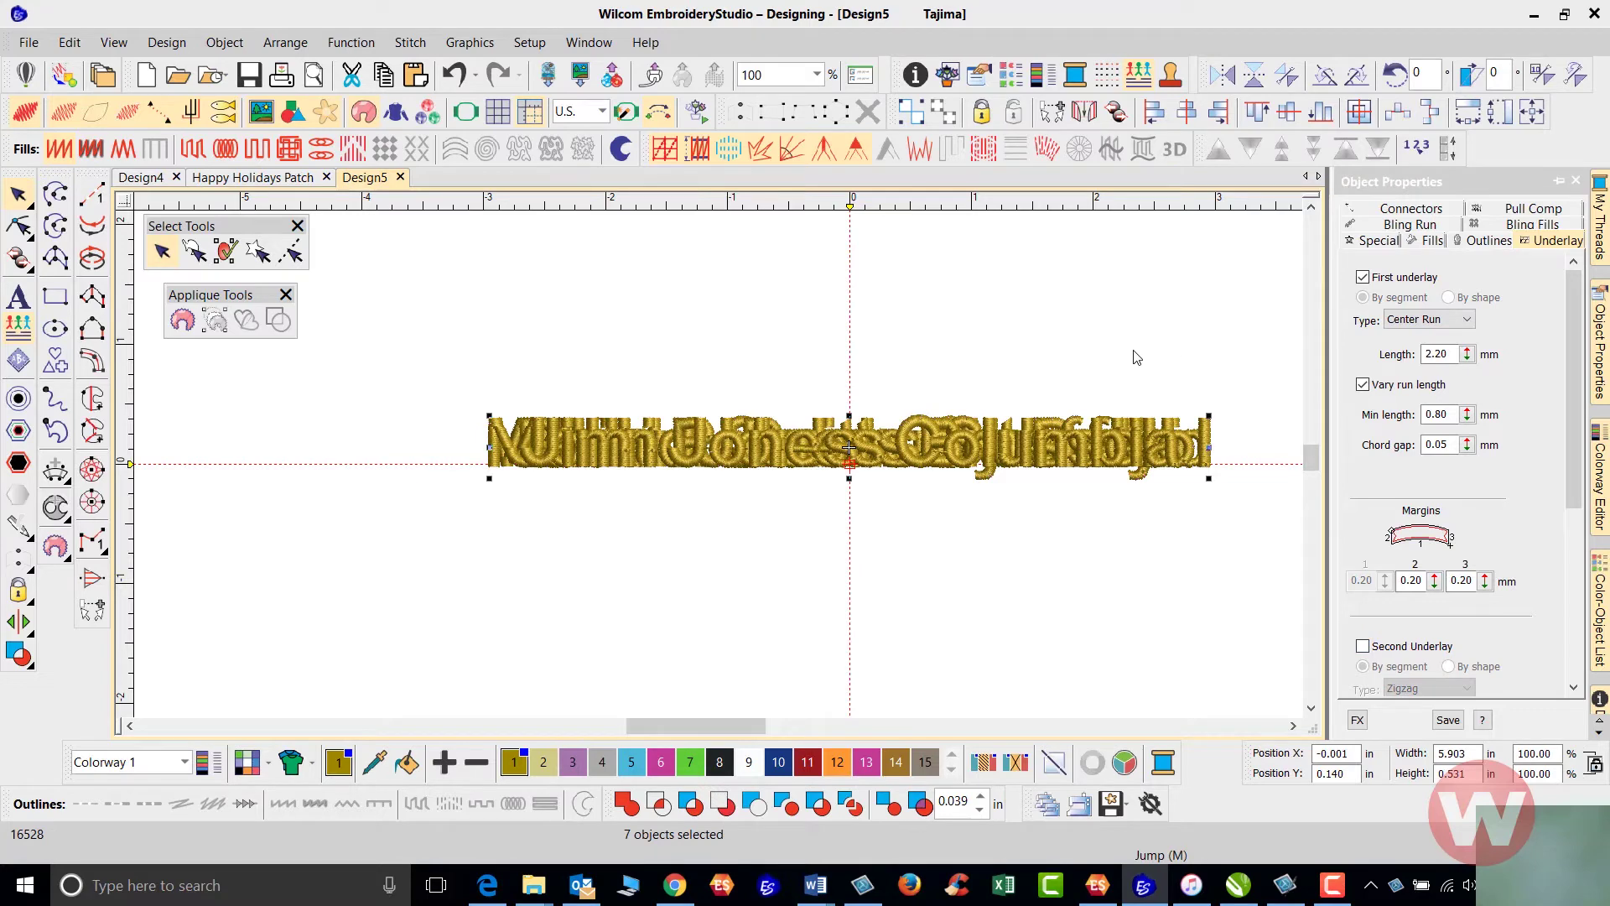
{"action": "left_click", "coordinate": [1375, 243]}
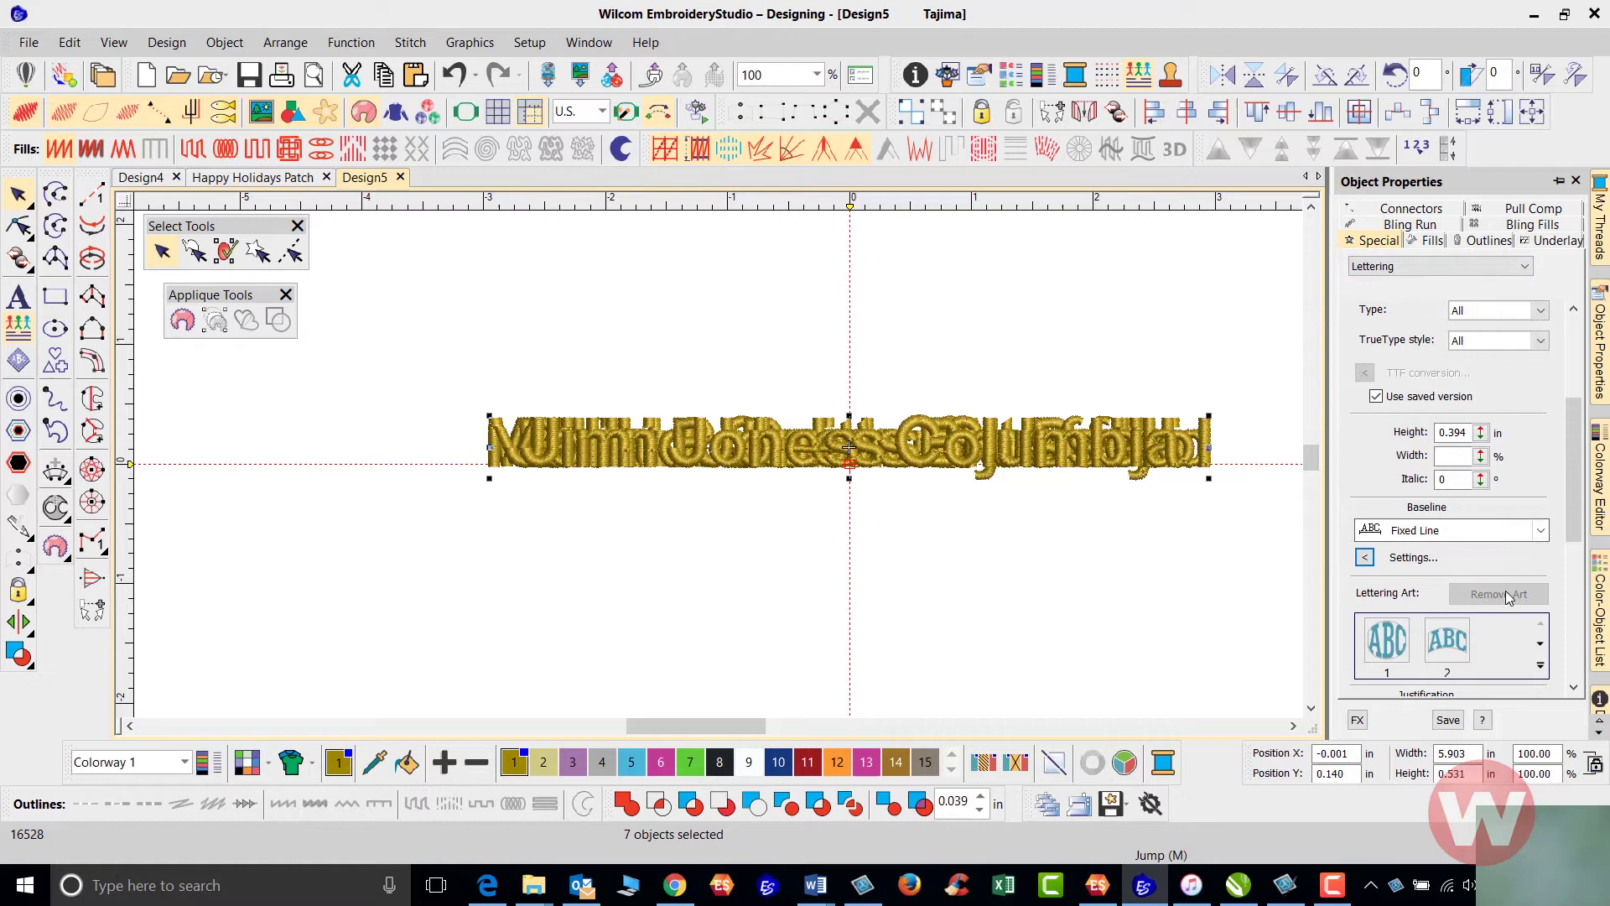
{"action": "left_click", "coordinate": [1448, 643]}
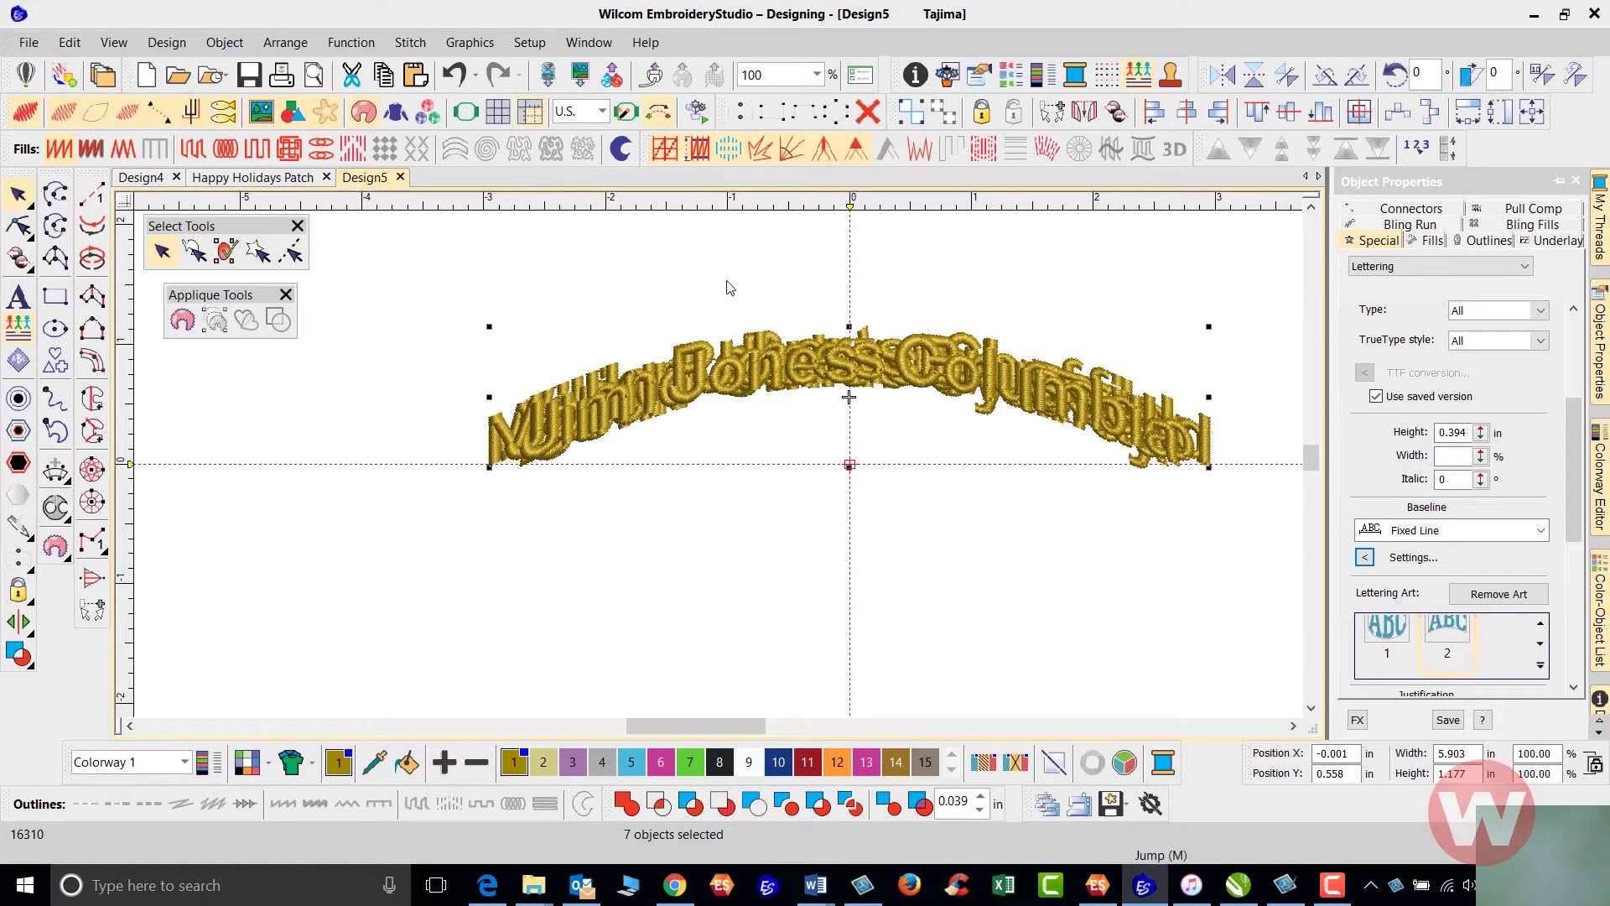
{"action": "left_click", "coordinate": [454, 75]}
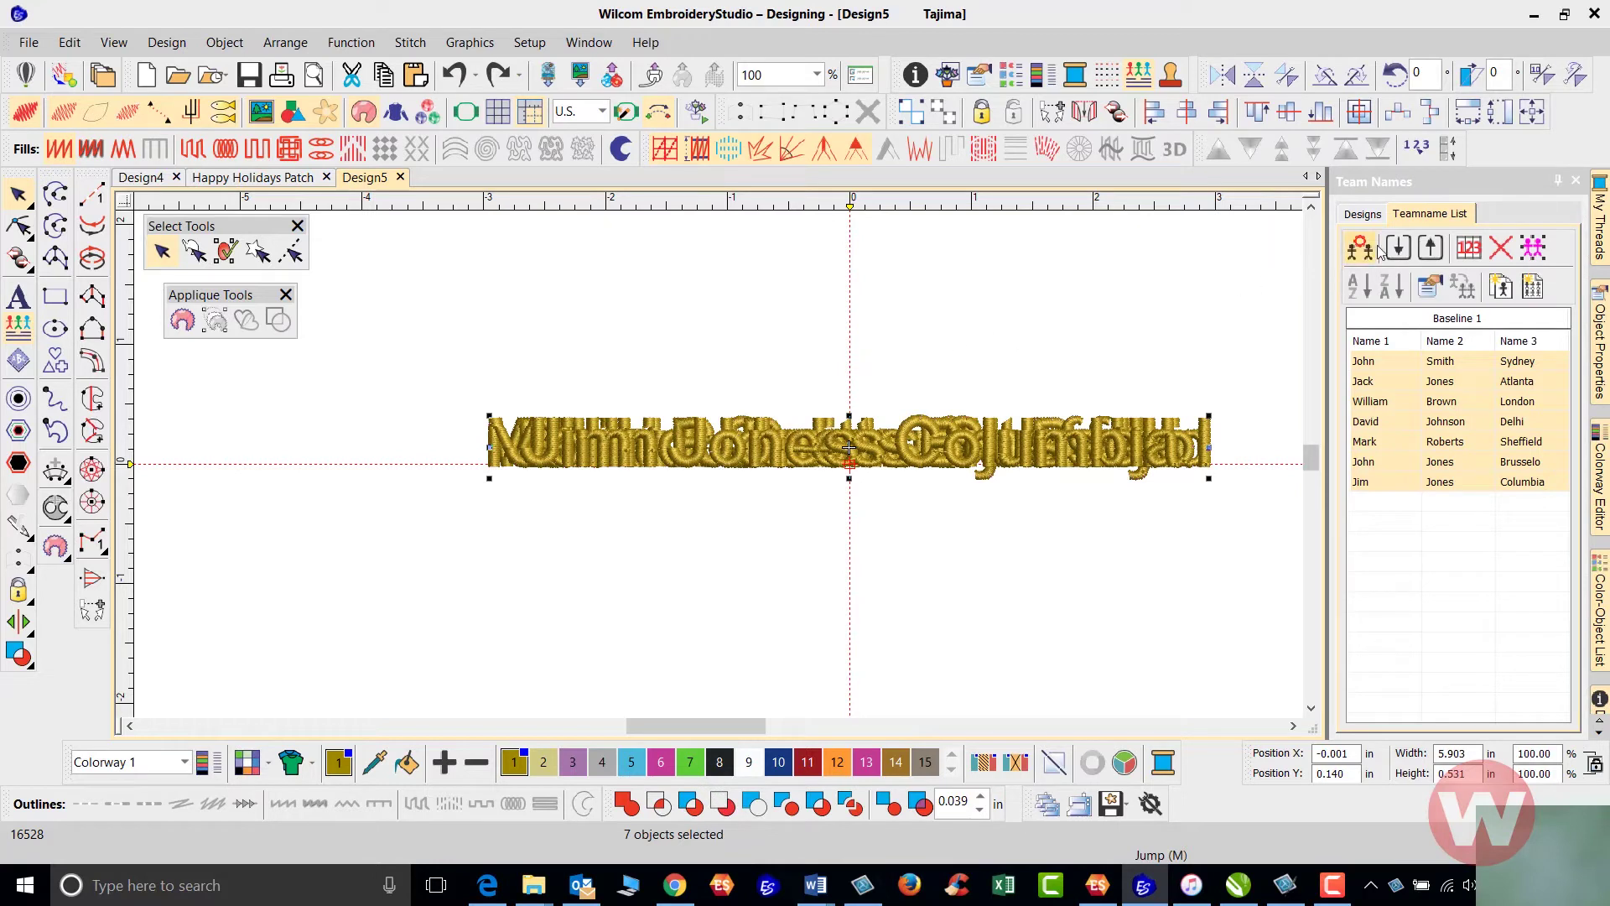
- Set the Baseline Settings Length to 4.0 in, narrowing the team names to 4.000 in wide
{"action": "left_click", "coordinate": [1429, 288]}
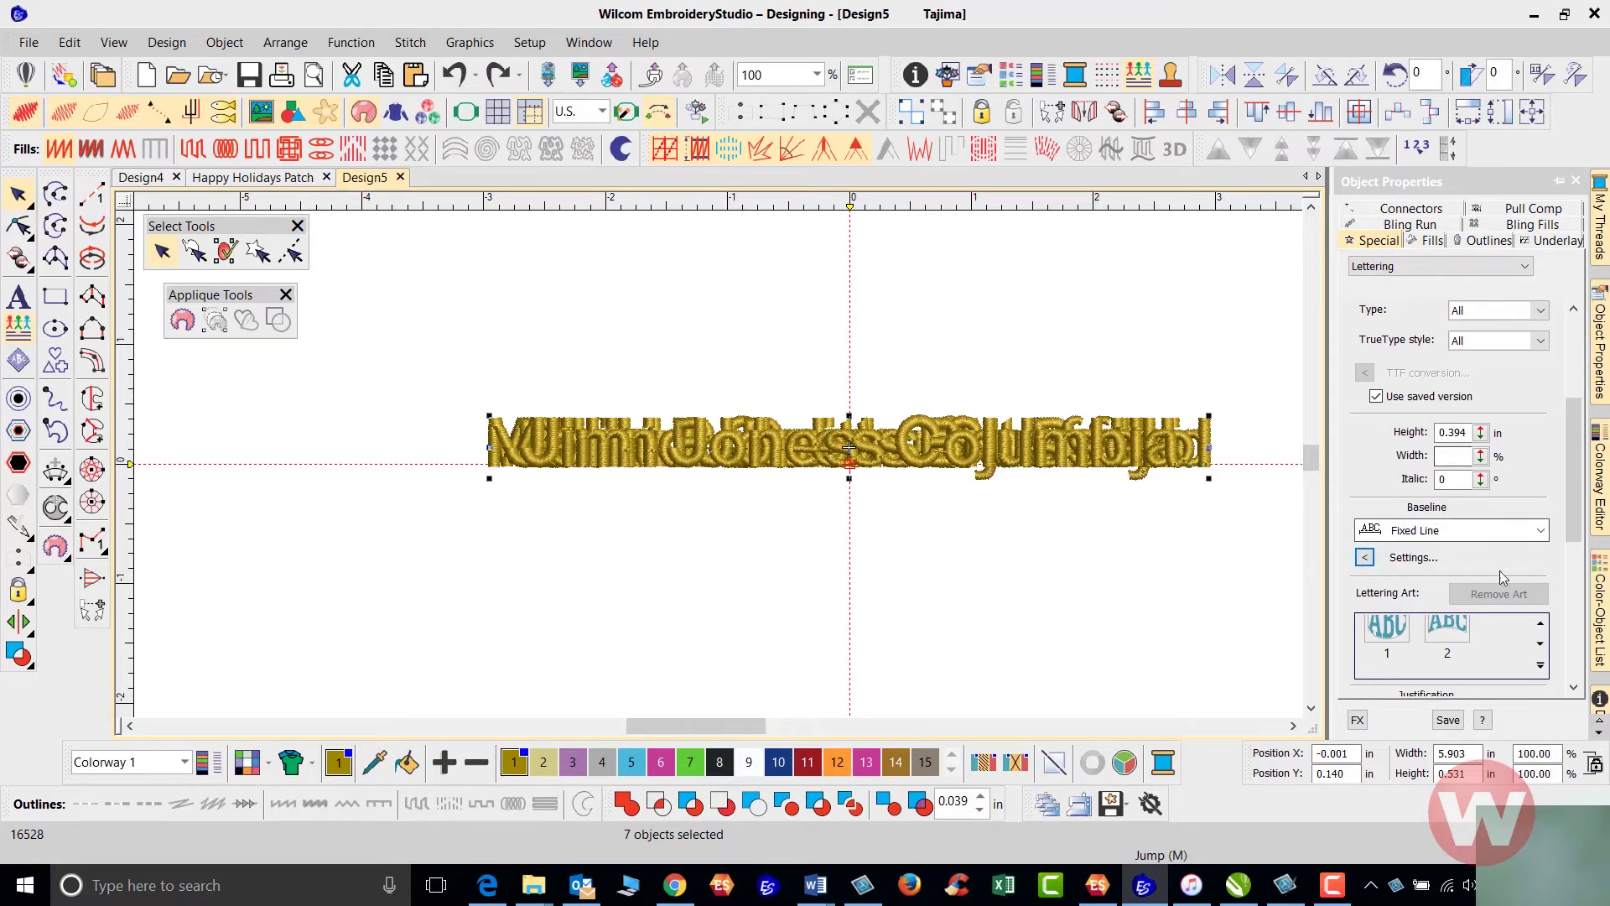
{"action": "scroll", "coordinate": [1562, 520], "scroll_direction": "down", "scroll_amount": 3}
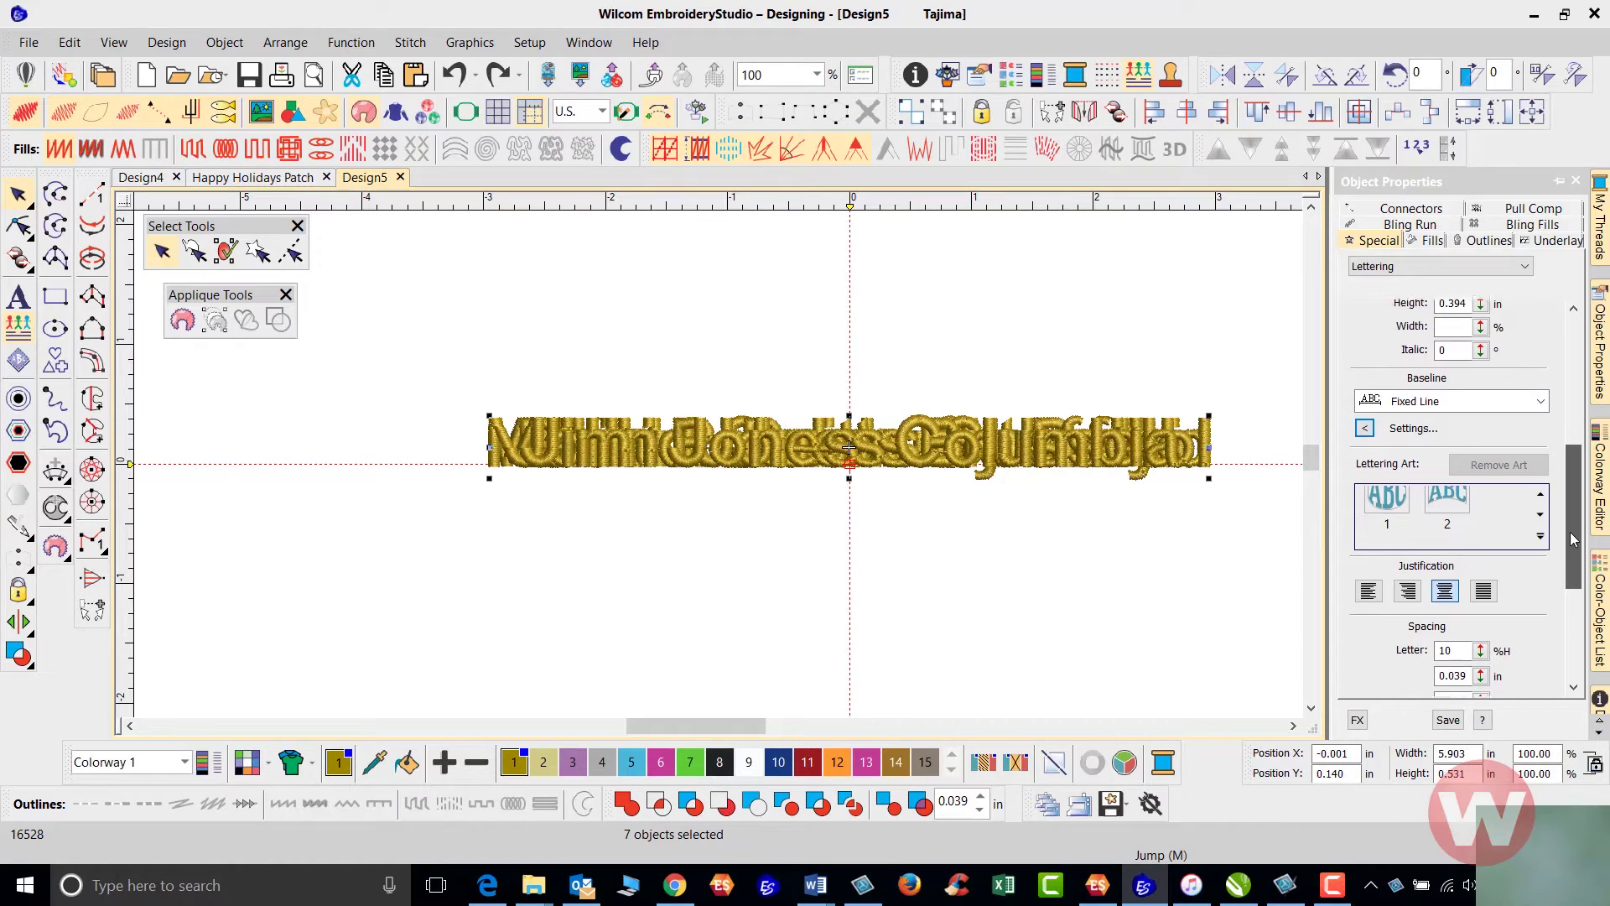
{"action": "left_click", "coordinate": [1387, 444]}
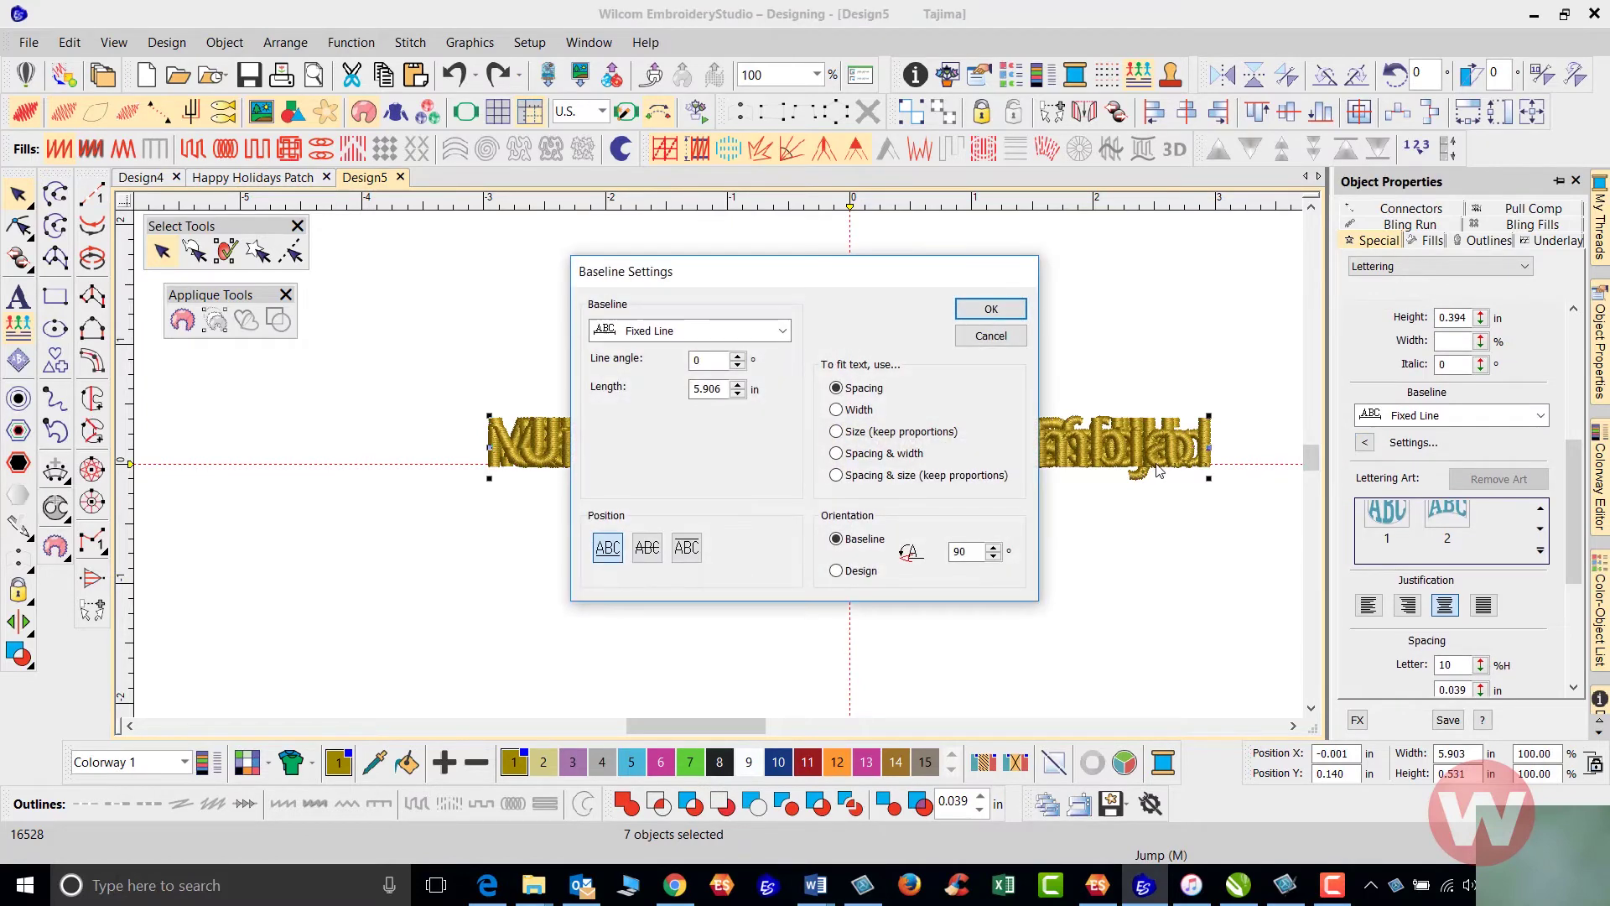
{"action": "double_click", "coordinate": [708, 388]}
{"action": "type", "text": "4.0"}
{"action": "left_click", "coordinate": [976, 311]}
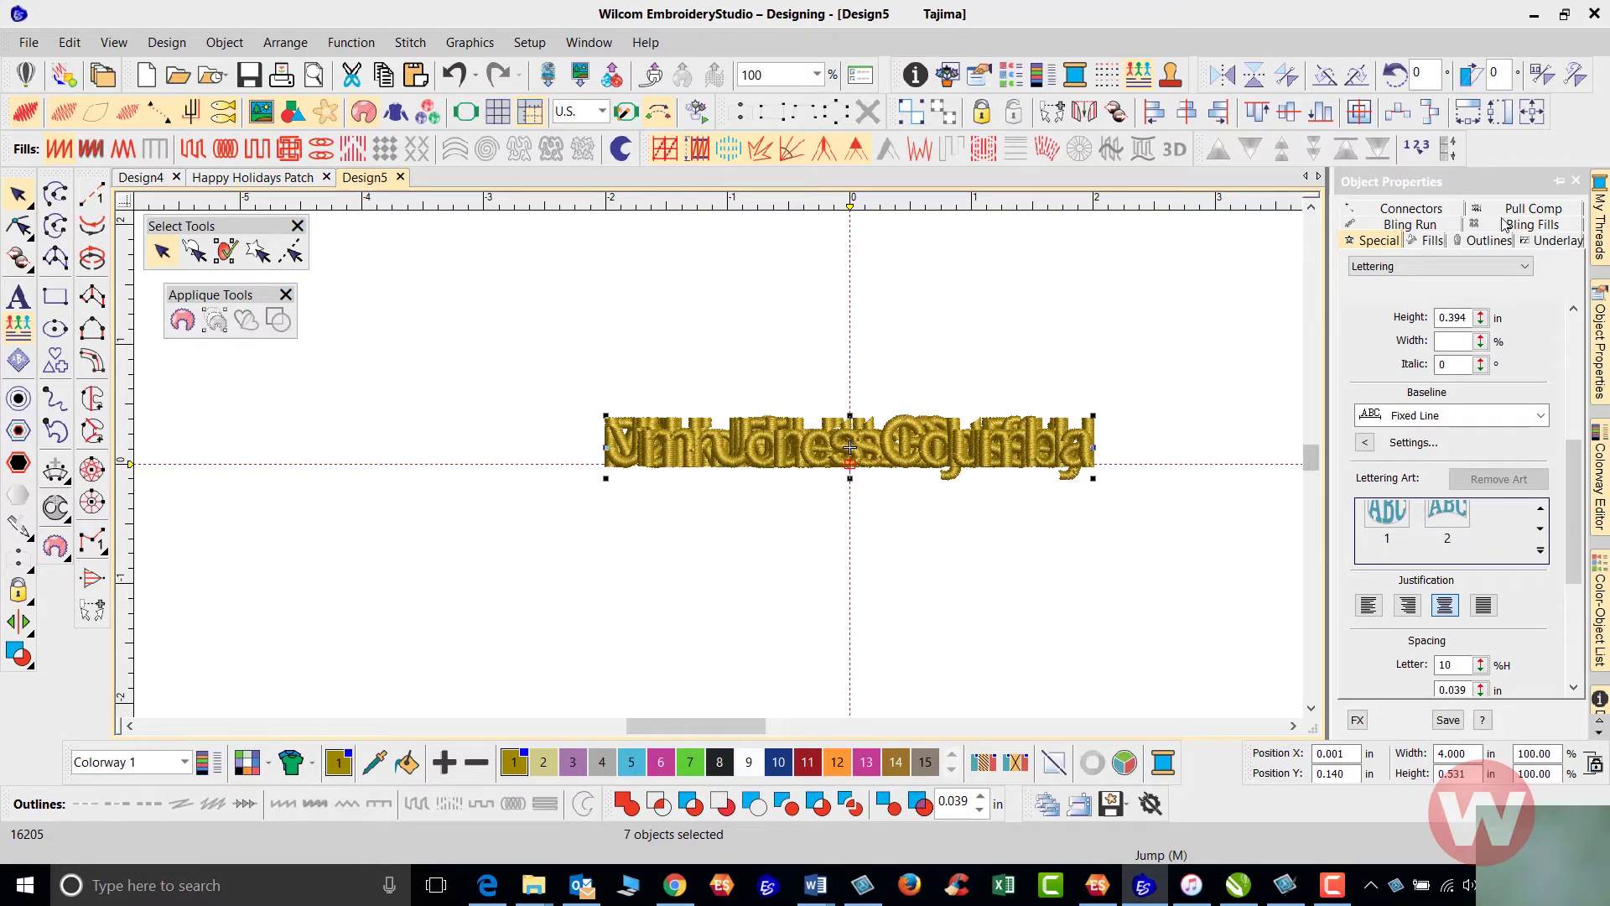
- Pin the Object Properties docker, deselect the lettering on the canvas, then auto-hide the docker
{"action": "left_click", "coordinate": [1559, 182]}
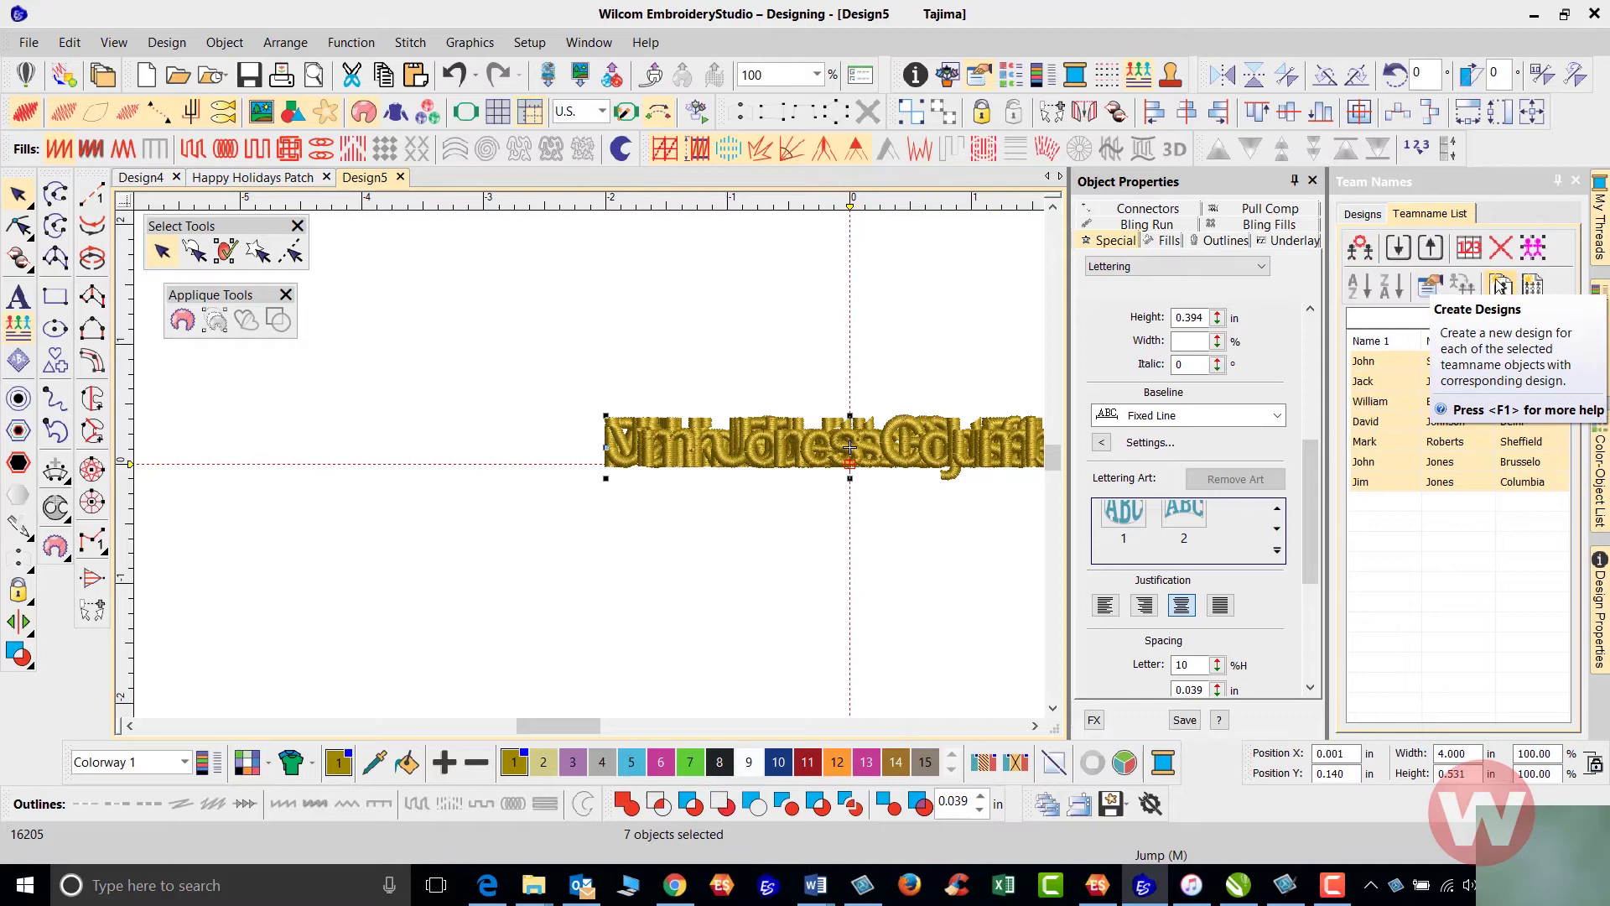
{"action": "left_click", "coordinate": [969, 325]}
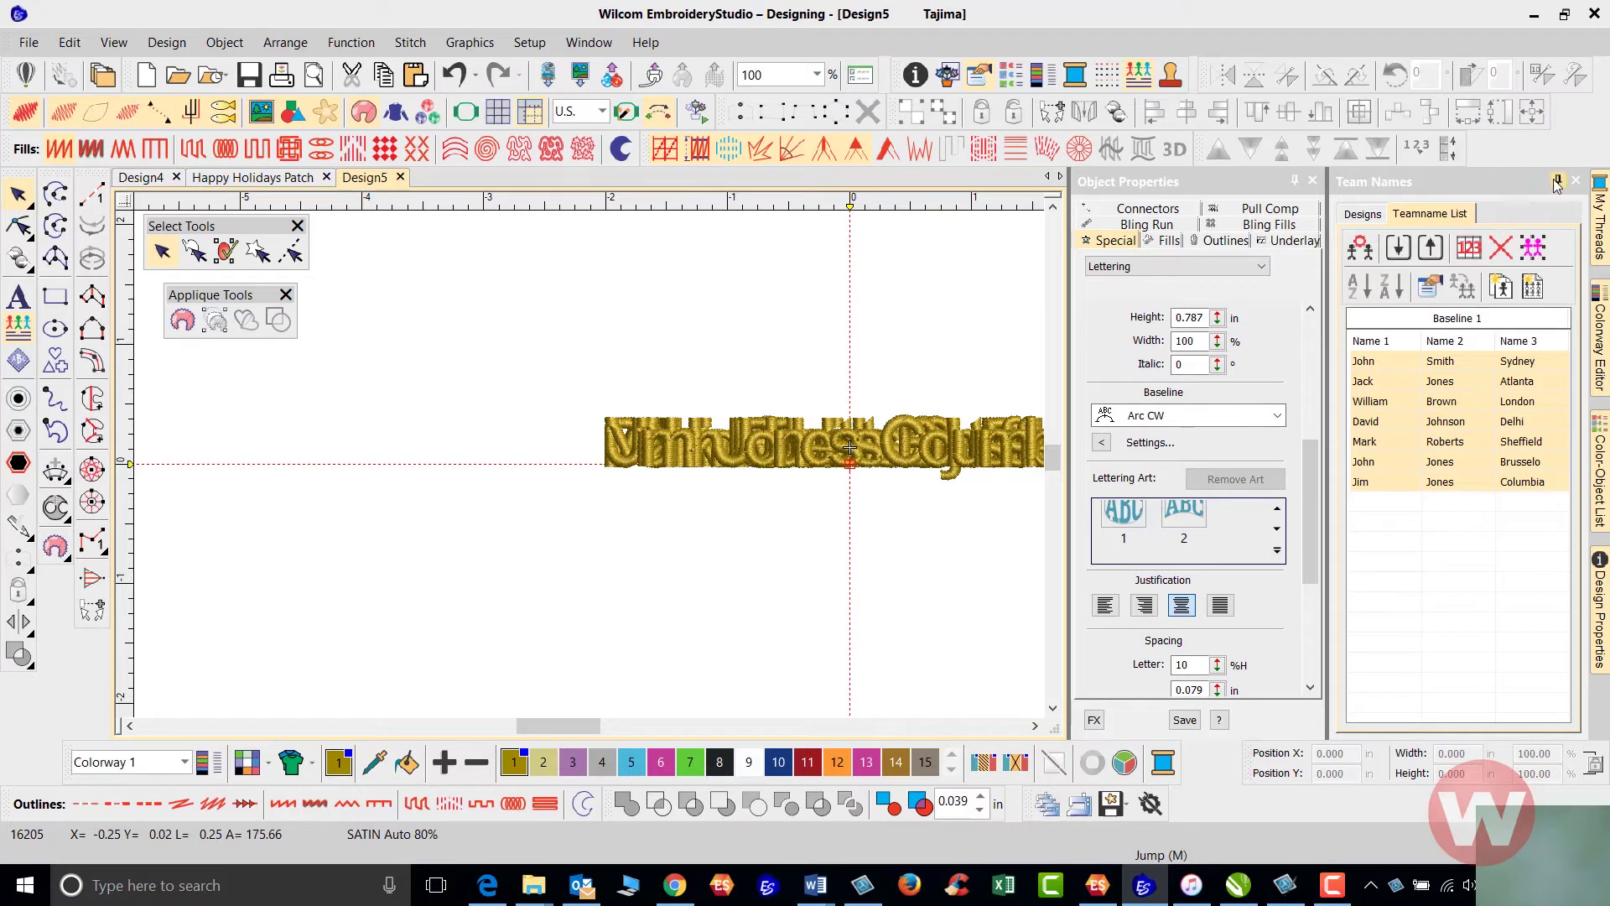
{"action": "left_click", "coordinate": [1294, 181]}
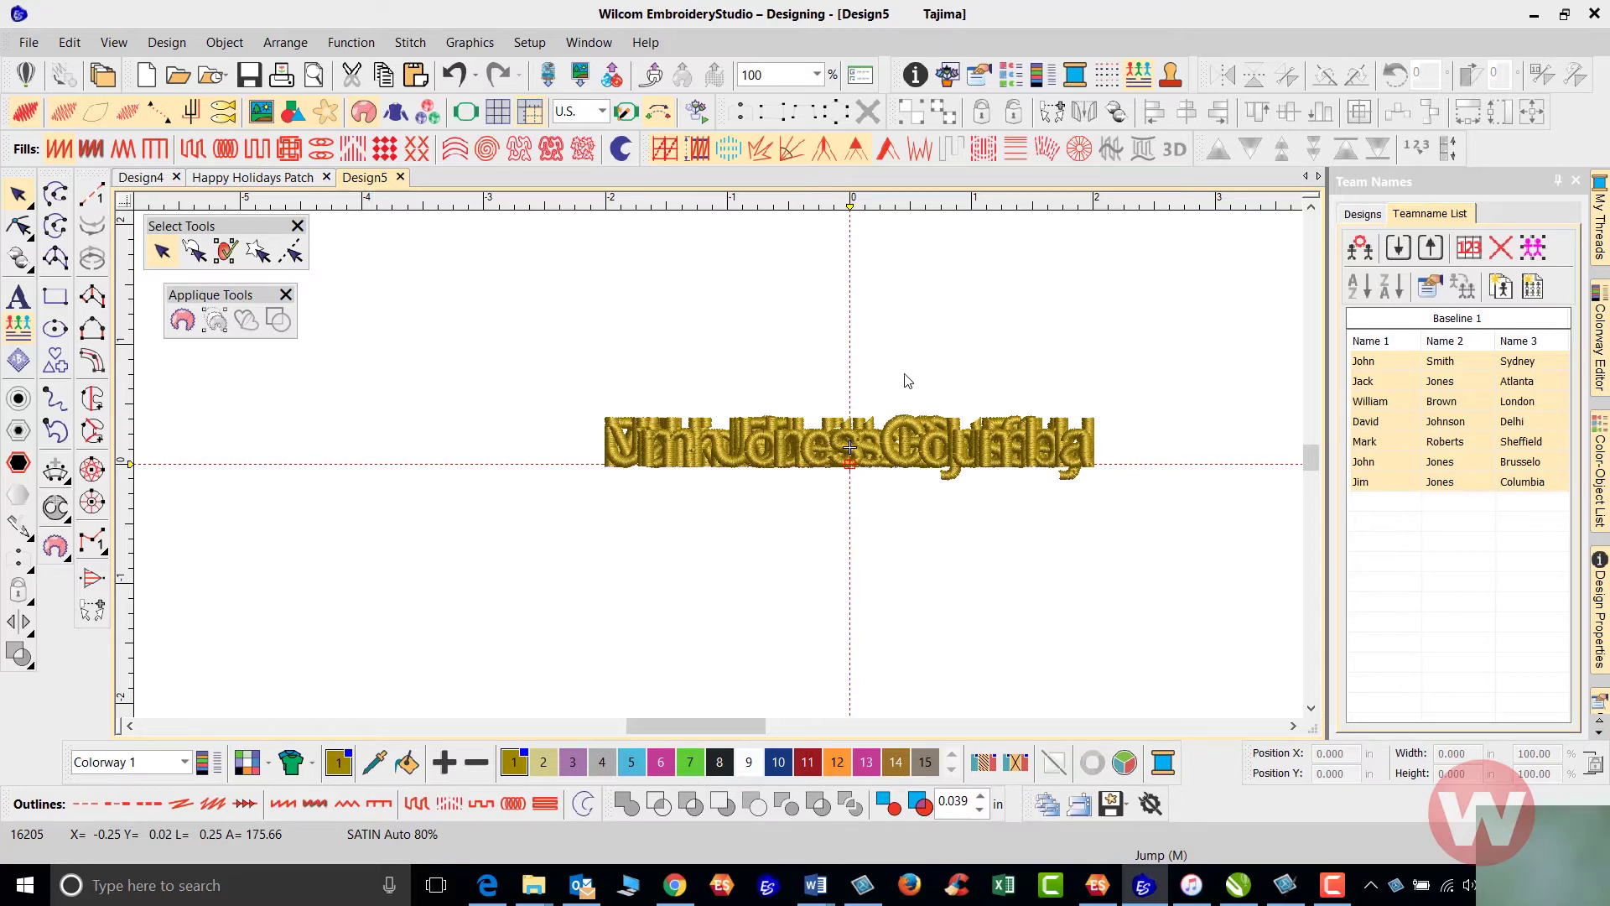
- Export Design5 as a Tajima DST machine file and bring up its Team Names save options
{"action": "left_click", "coordinate": [30, 44]}
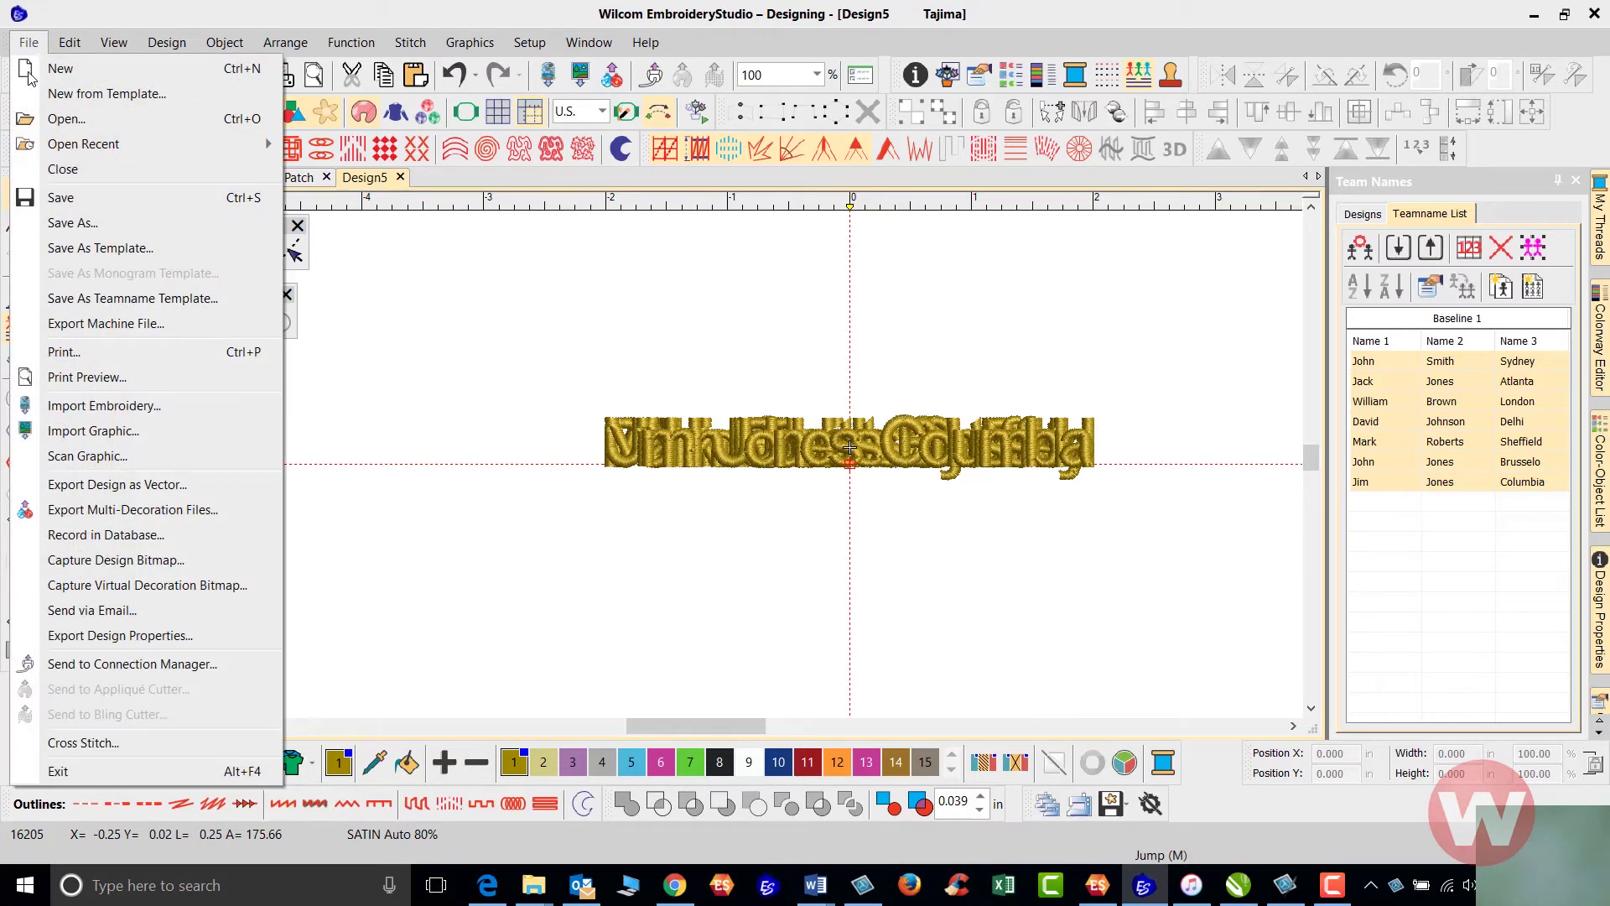
{"action": "left_click", "coordinate": [121, 325]}
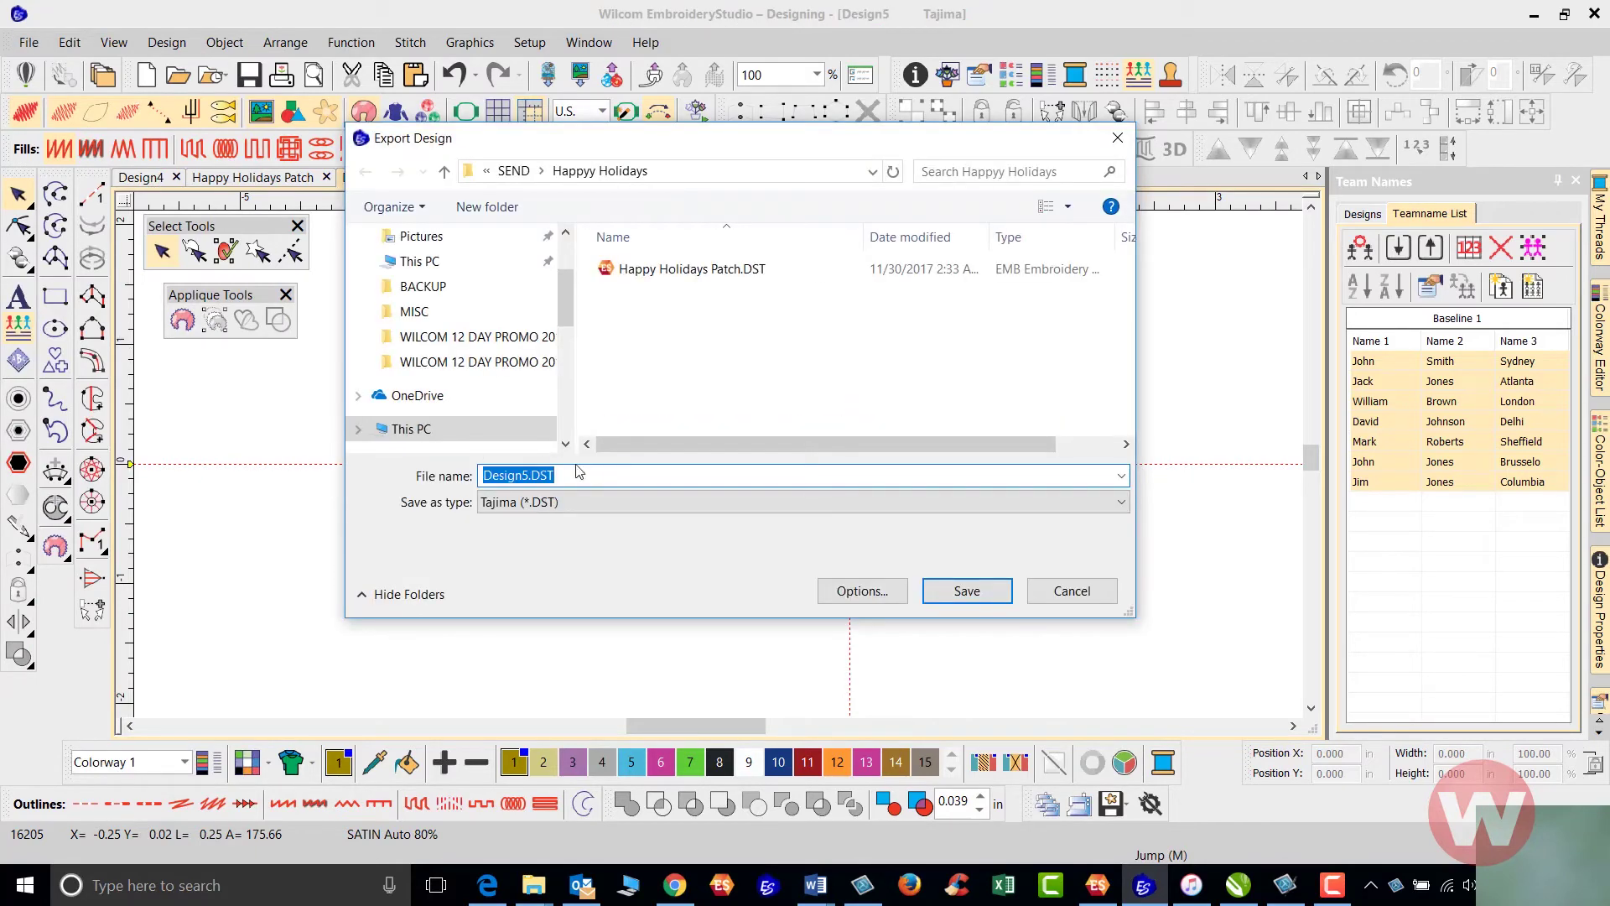
{"action": "left_click", "coordinate": [862, 591]}
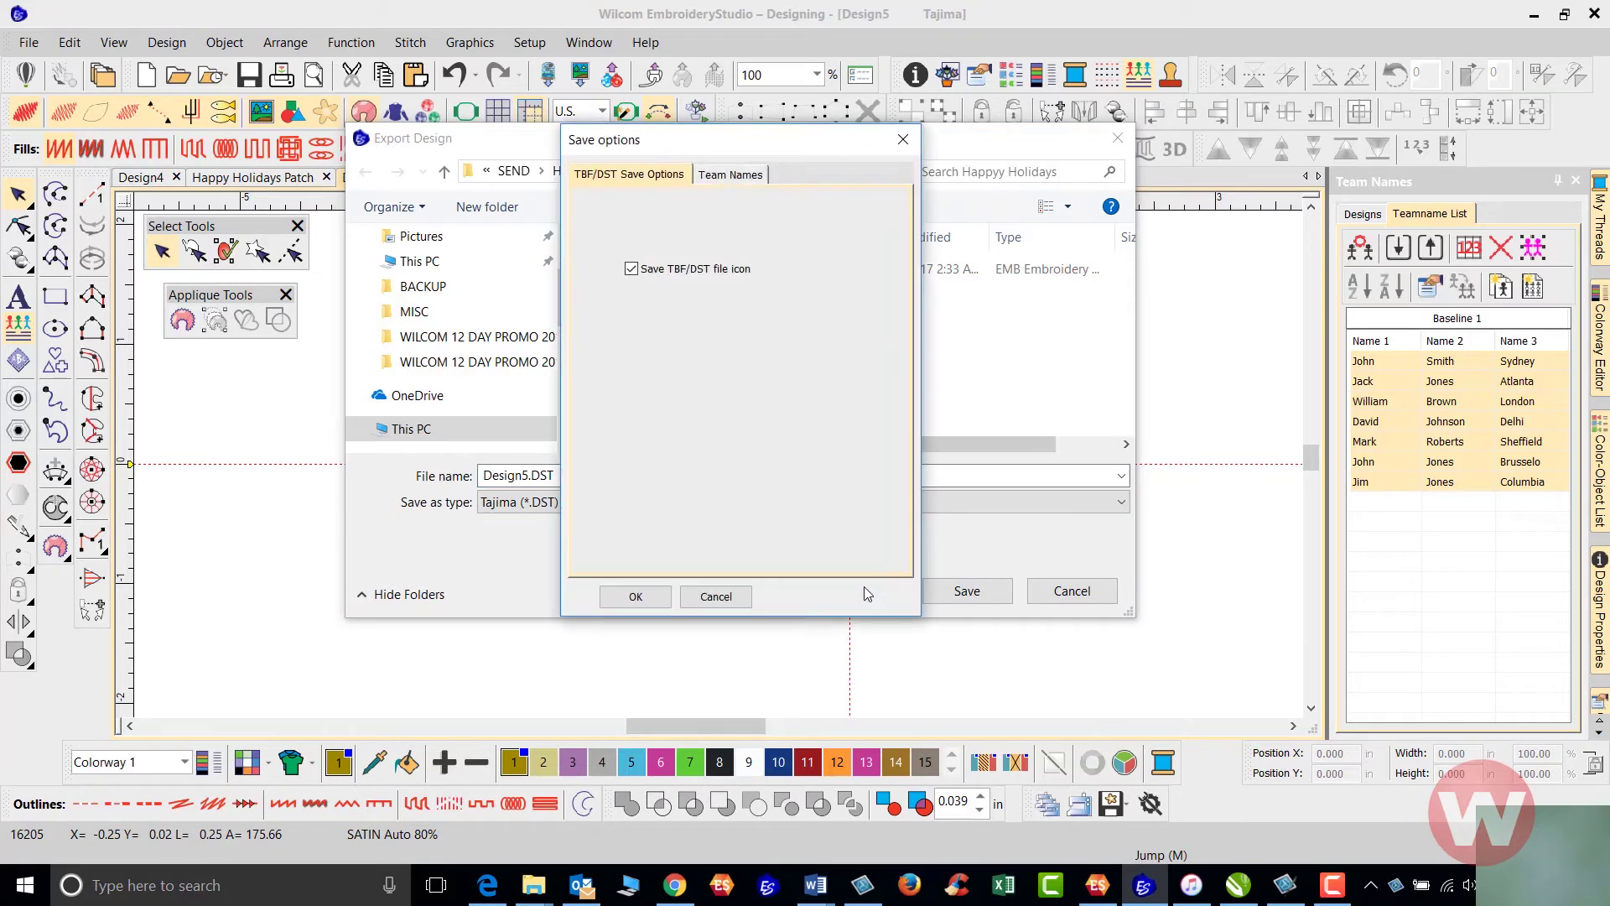
{"action": "left_click", "coordinate": [743, 177]}
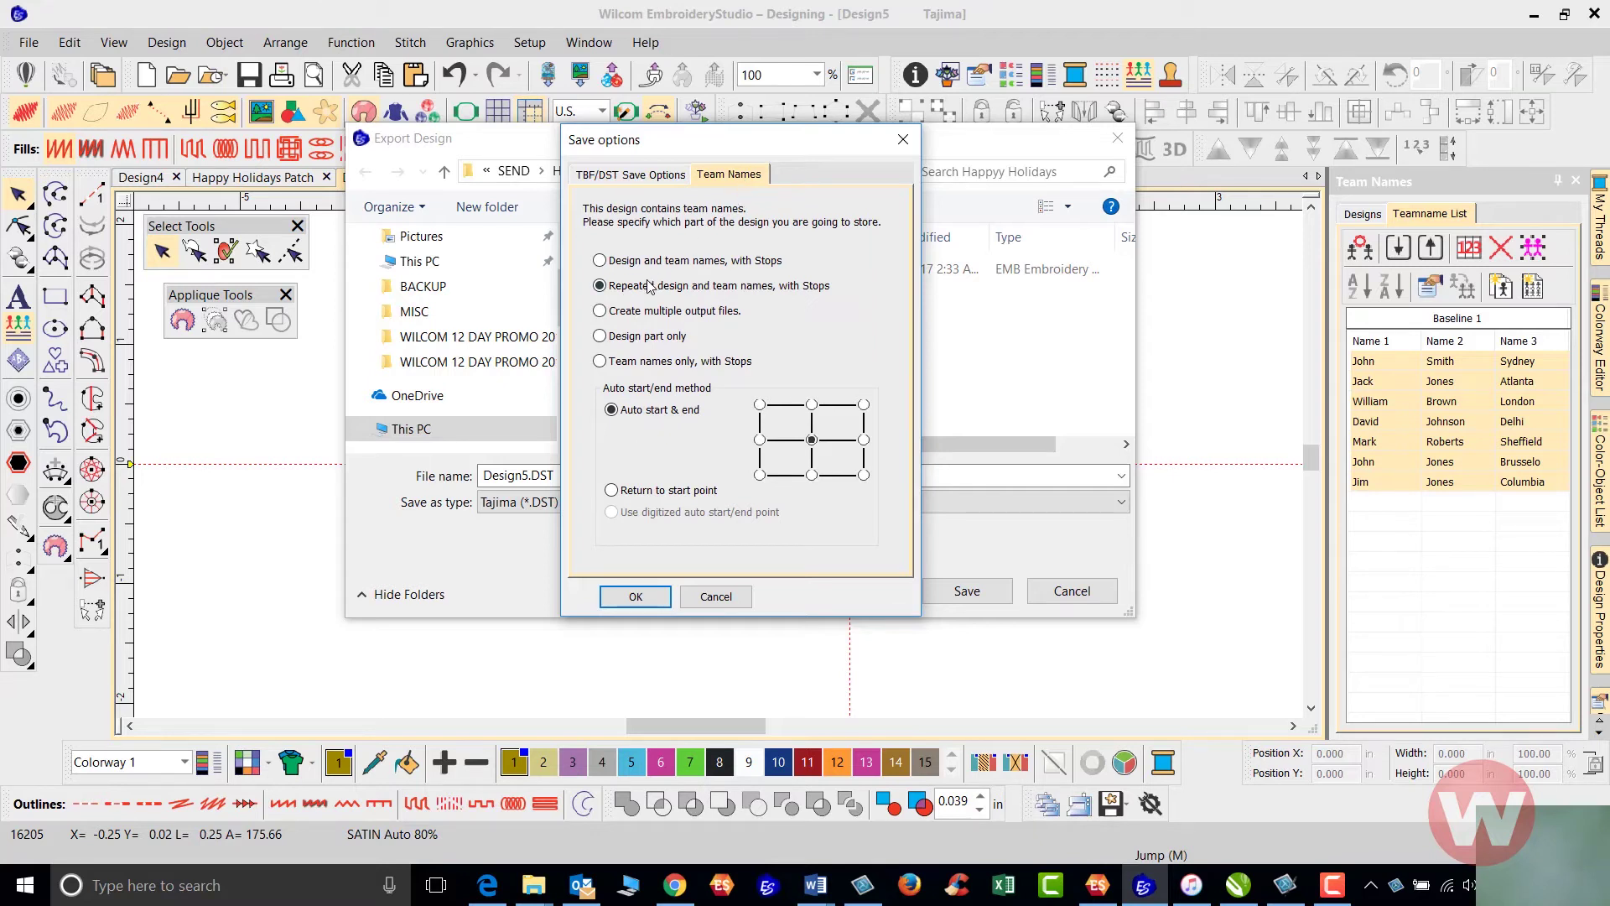
{"action": "left_click", "coordinate": [600, 262]}
{"action": "left_click", "coordinate": [601, 286]}
- Accept the team-name save options and choose the LEXAR (E) (H:) drive as the export folder
{"action": "left_click", "coordinate": [653, 597]}
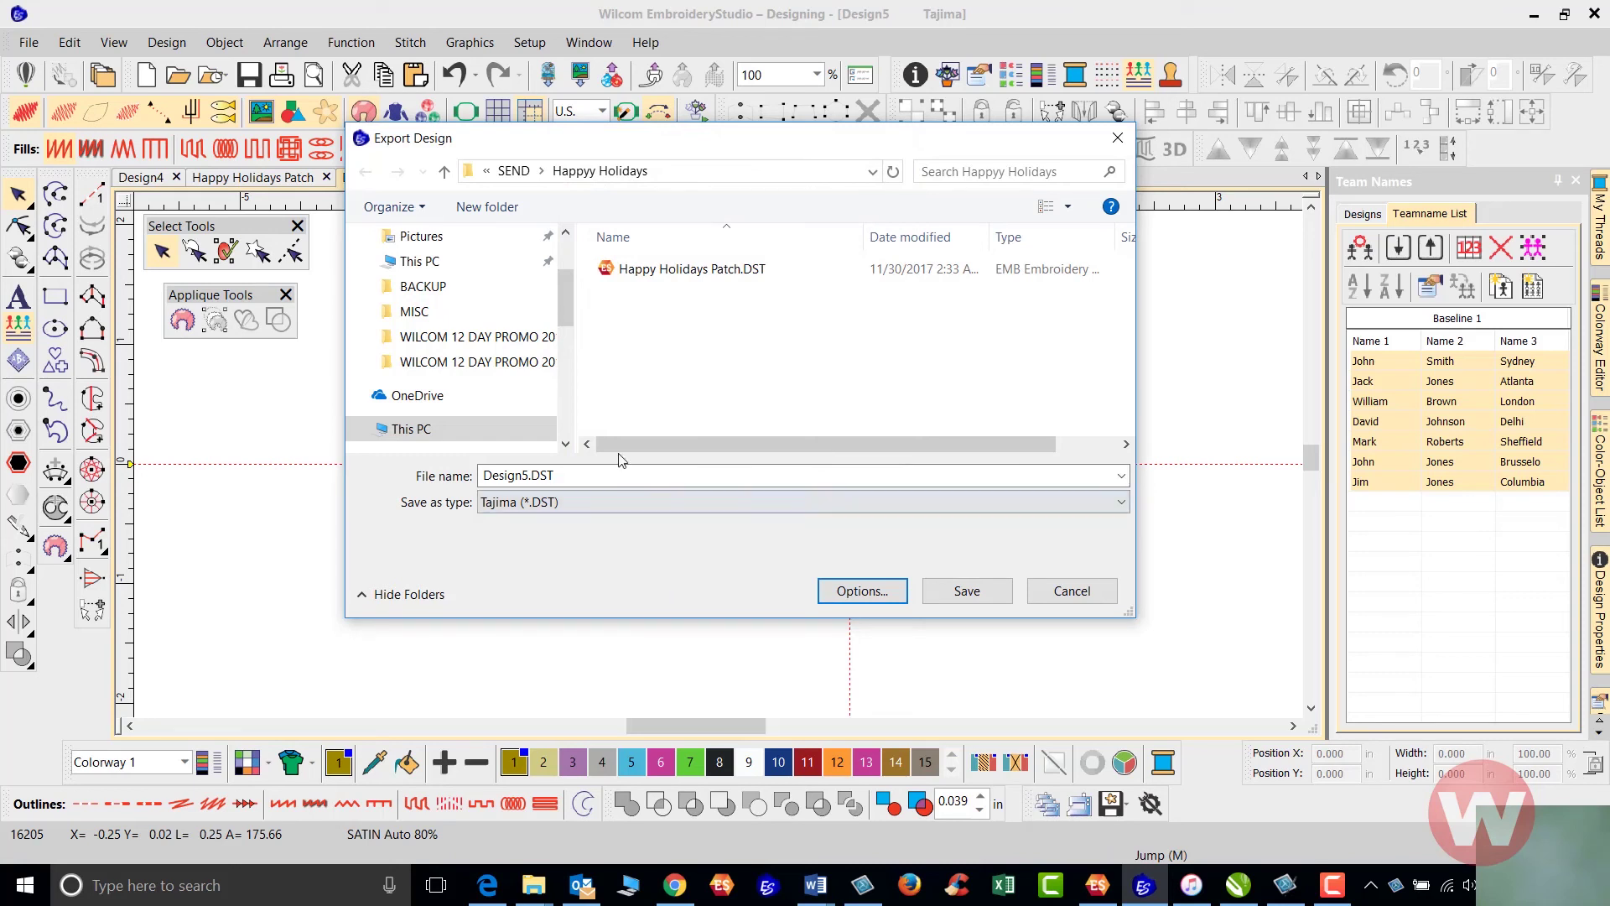
{"action": "left_click", "coordinate": [476, 264]}
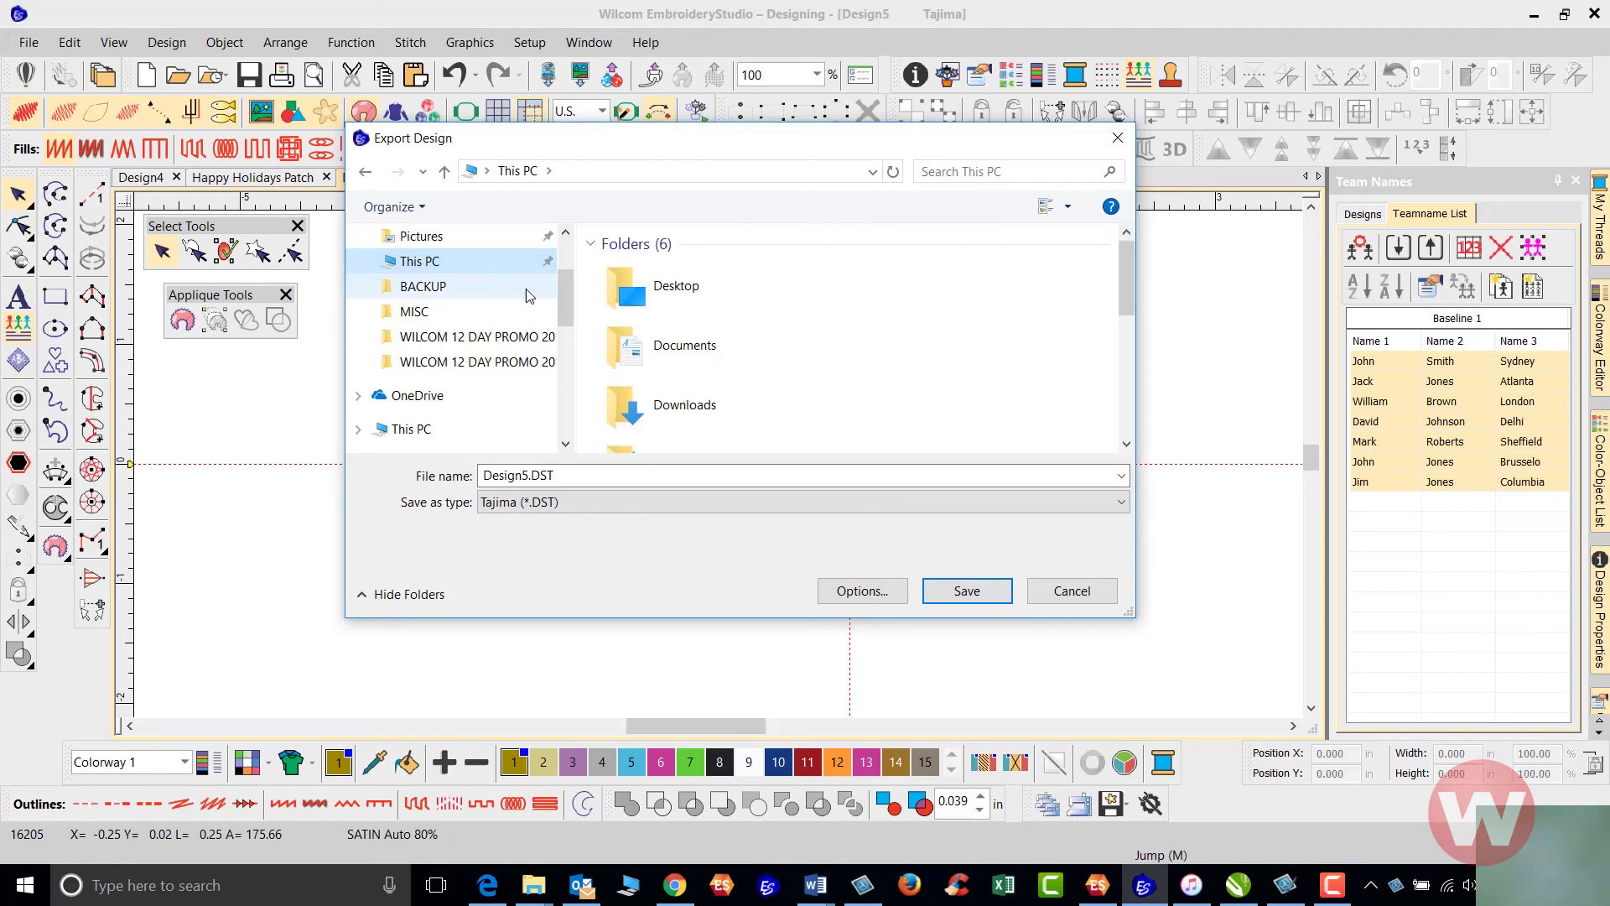
{"action": "left_click_drag", "start_coordinate": [567, 302], "coordinate": [568, 362]}
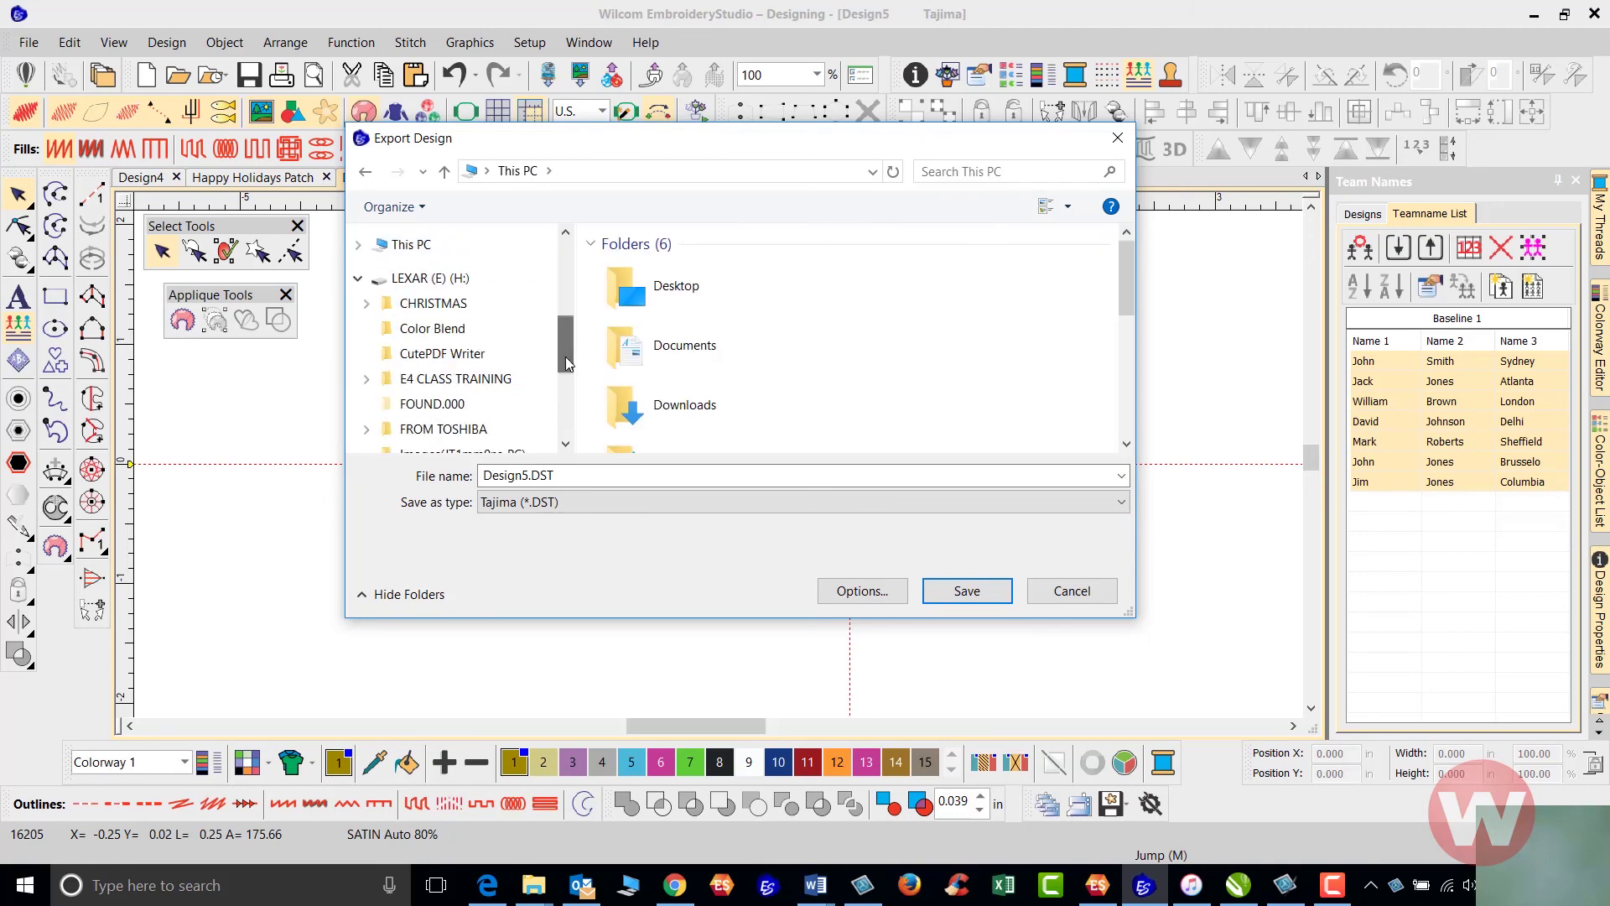
{"action": "left_click", "coordinate": [455, 279]}
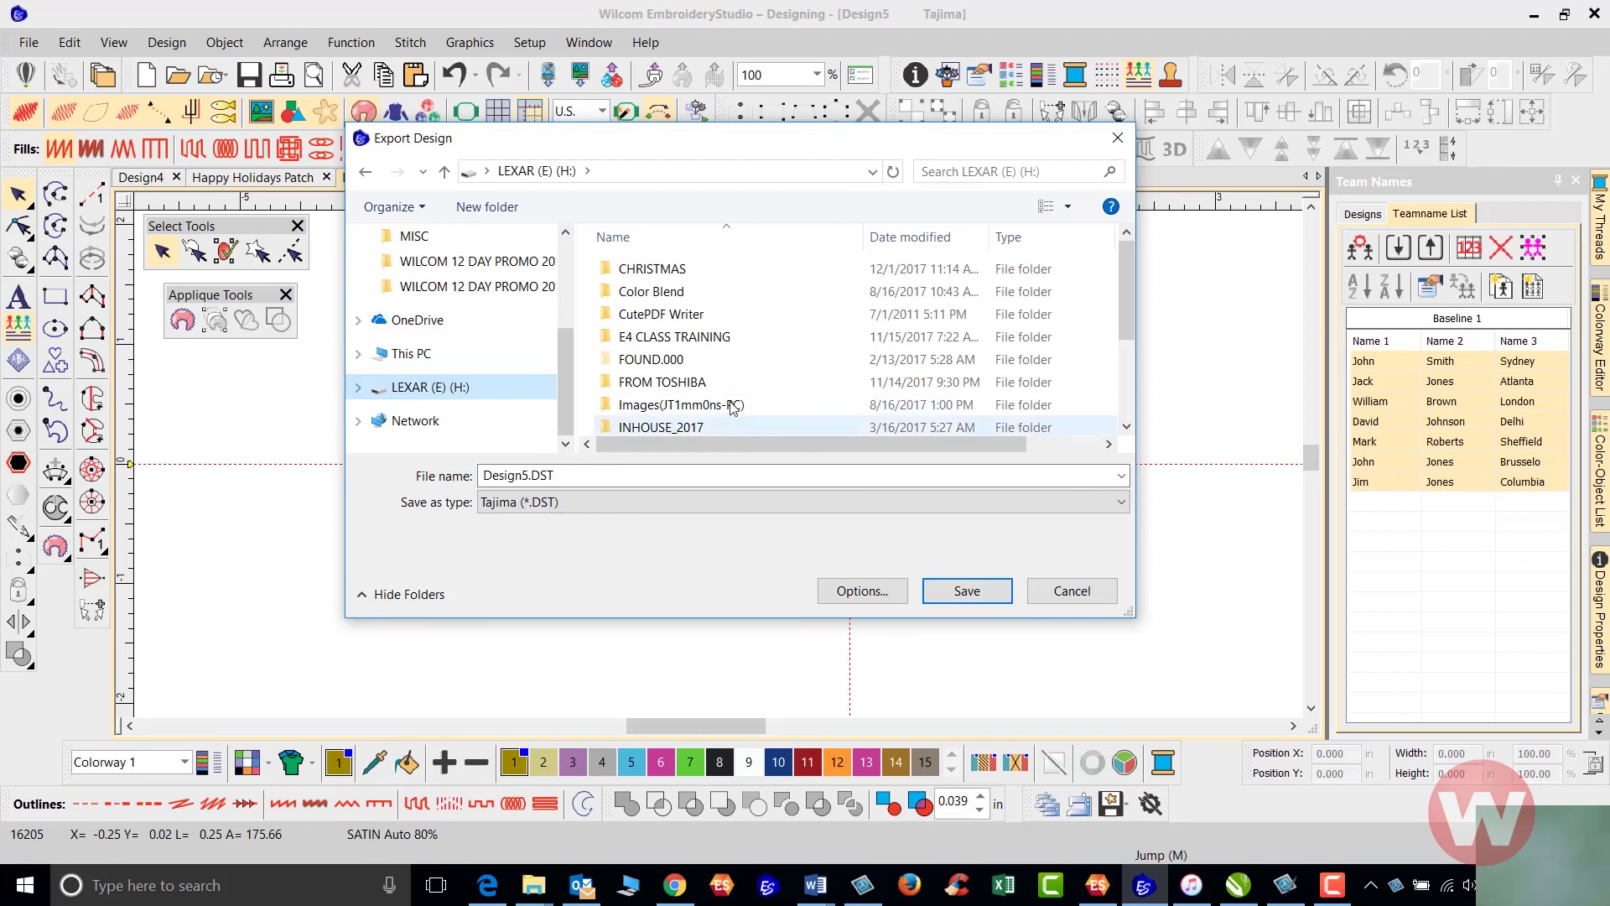